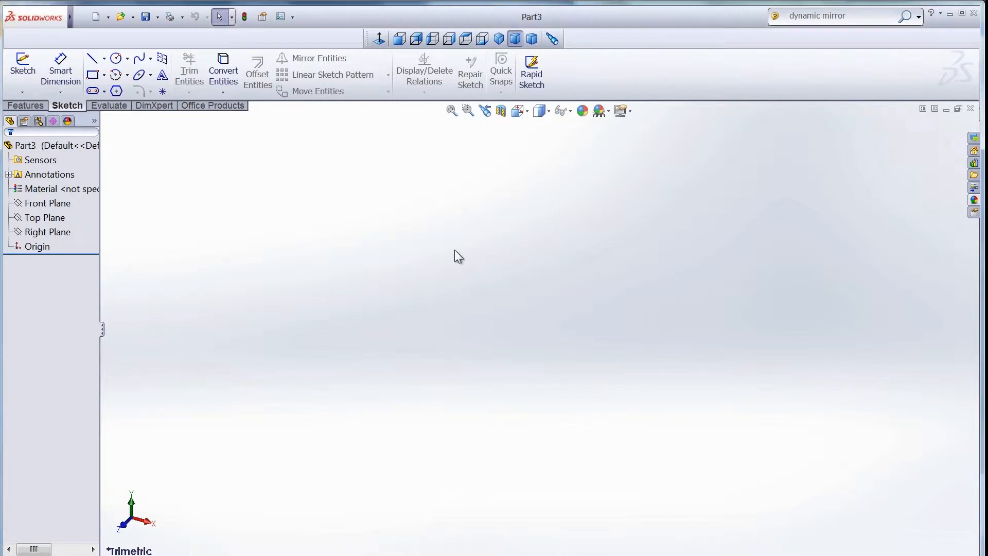
- Start a sketch on the Front Plane and draw two circles, about 26 mm radius at the origin and about 27 mm radius left of it
left_click(23, 72)
left_click(381, 208)
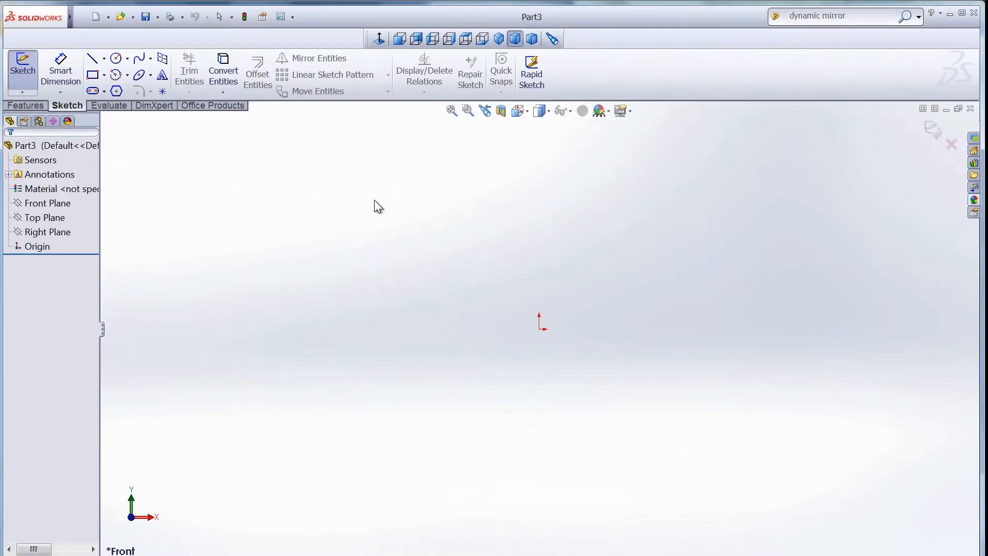
left_click(116, 58)
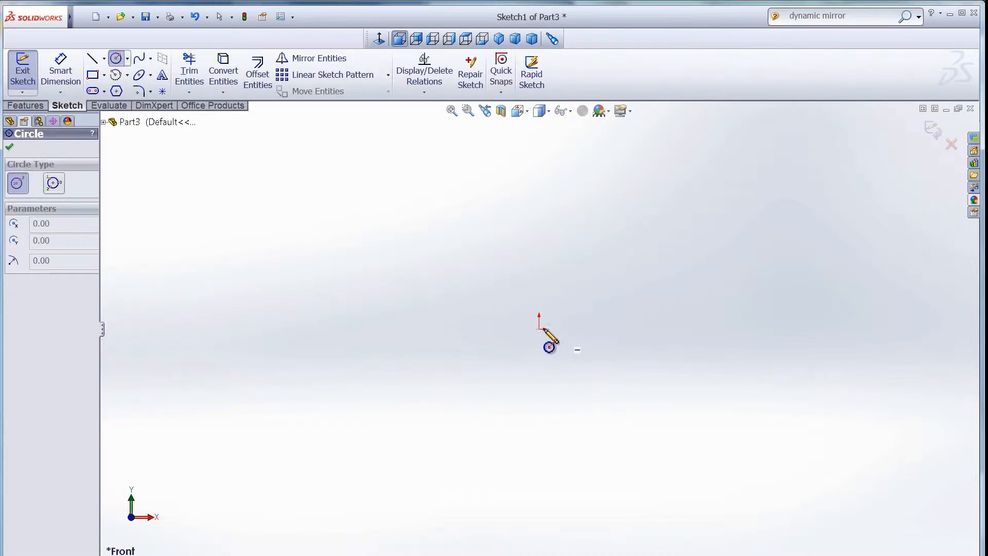
left_click(539, 328)
left_click(585, 311)
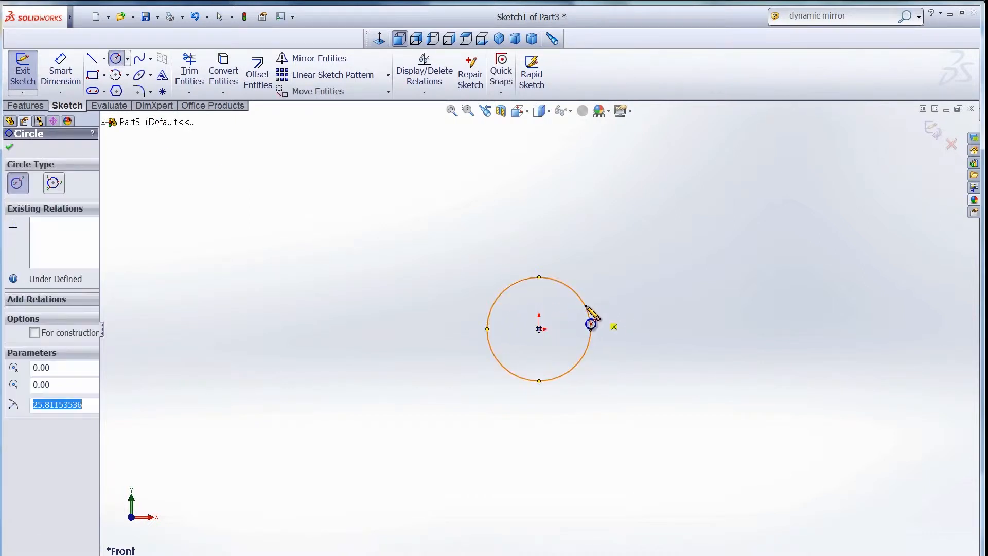
left_click(276, 320)
left_click(327, 329)
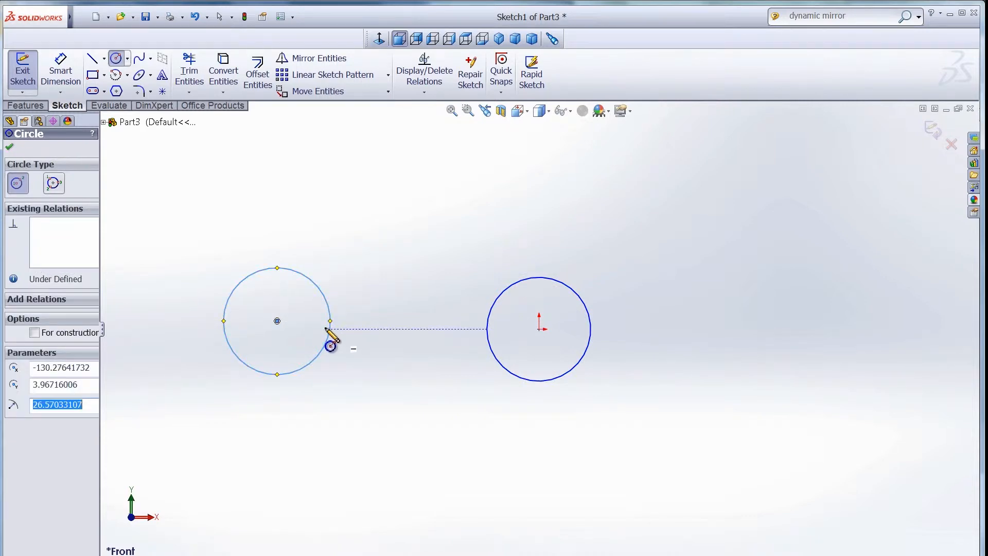
key("Escape")
- Add a Horizontal relation between the left circle's centre and the centre of the circle at the origin
left_click(424, 93)
left_click(416, 118)
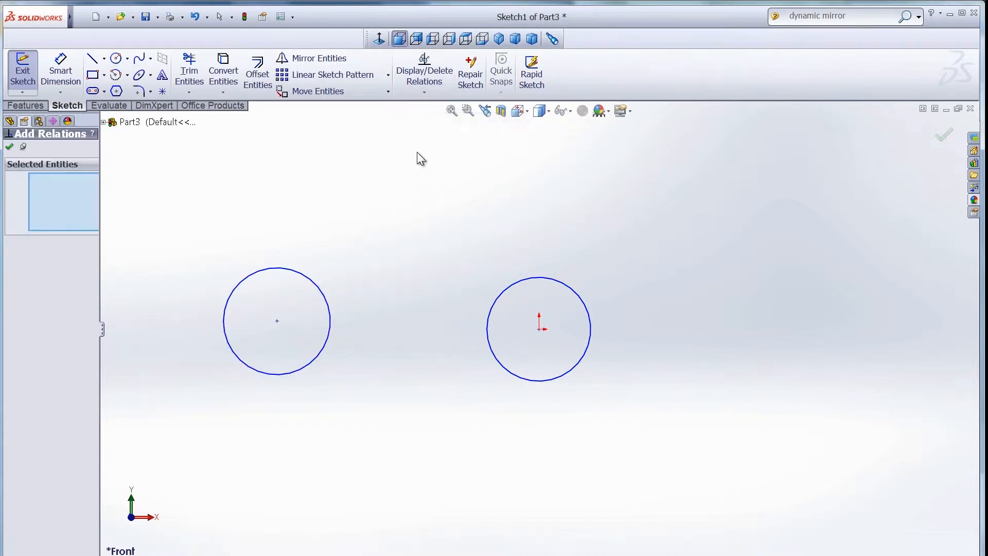
left_click(277, 320)
left_click(539, 329)
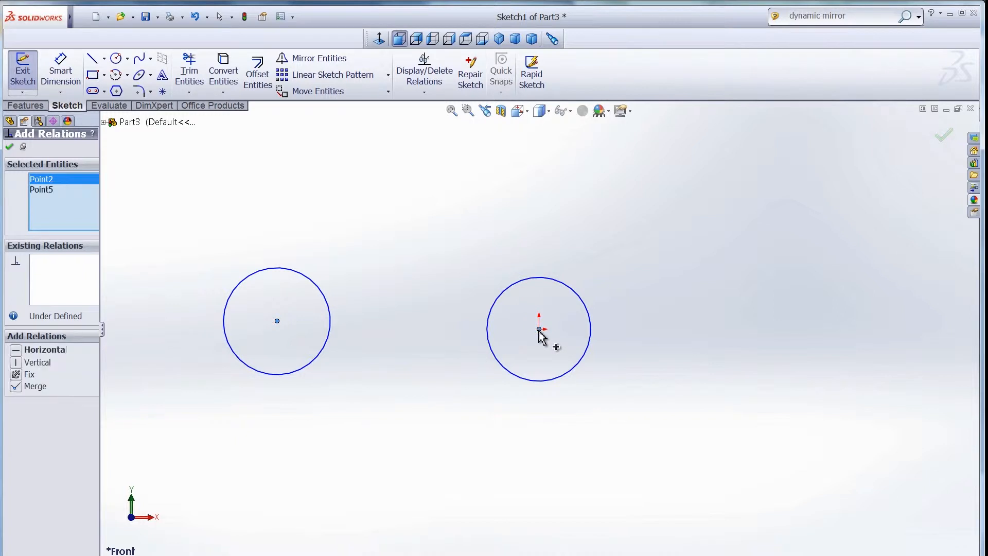
left_click(41, 349)
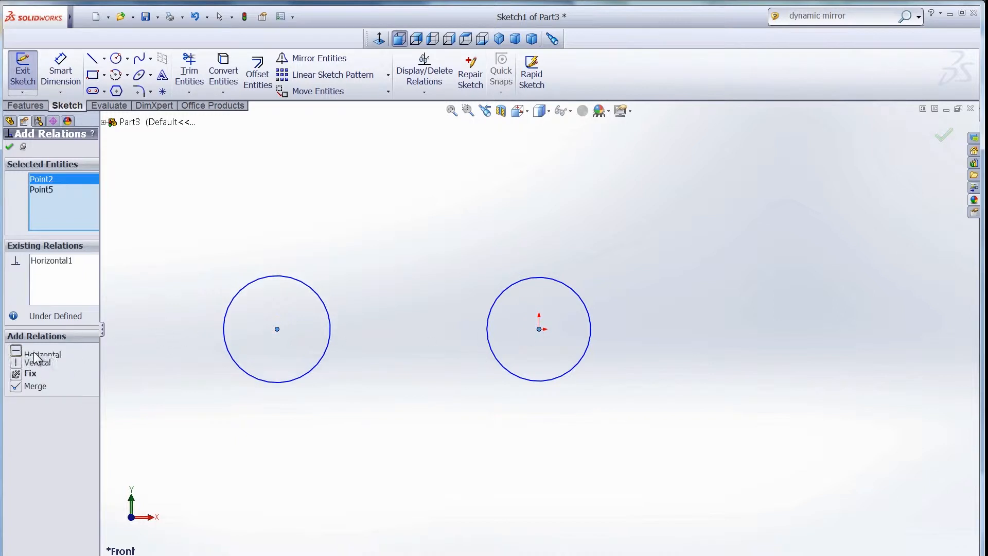
left_click(10, 146)
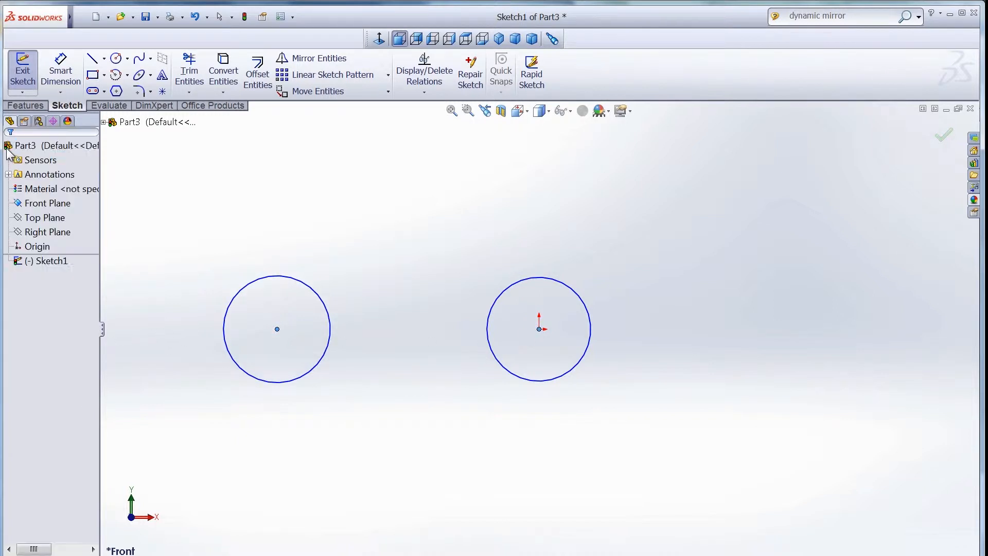
- Draw a horizontal centerline from the left circle's centre to the origin
left_click(104, 58)
left_click(114, 91)
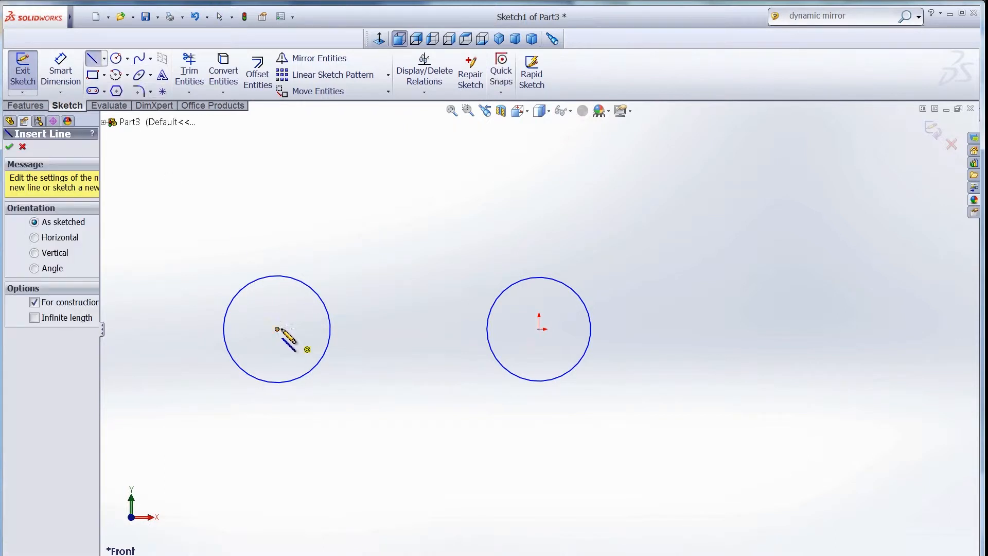
left_click(277, 329)
left_click(538, 329)
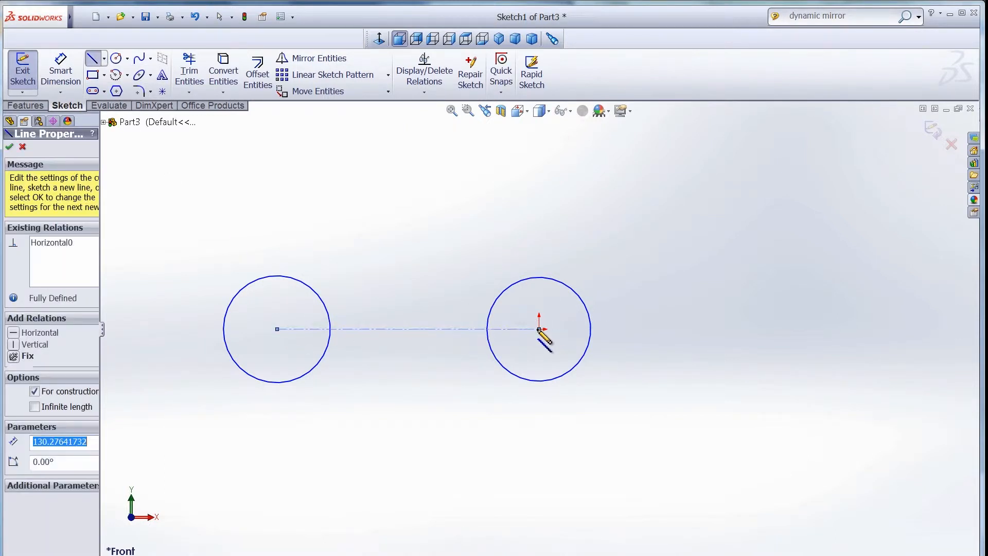
- Dimension the circle at the origin to 25 mm diameter and the left circle to 17 mm diameter
right_click(488, 263)
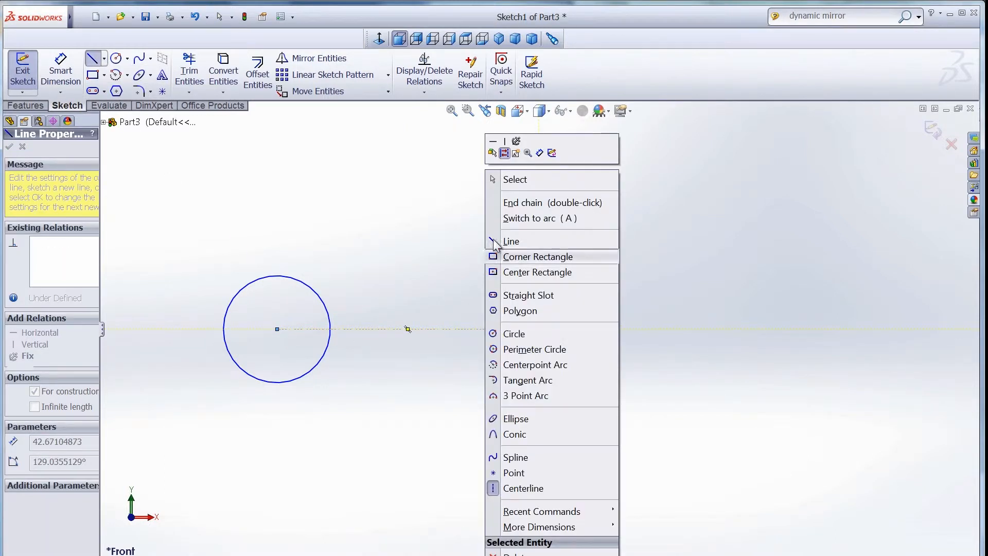
left_click(550, 153)
left_click(569, 286)
left_click(602, 227)
type("25")
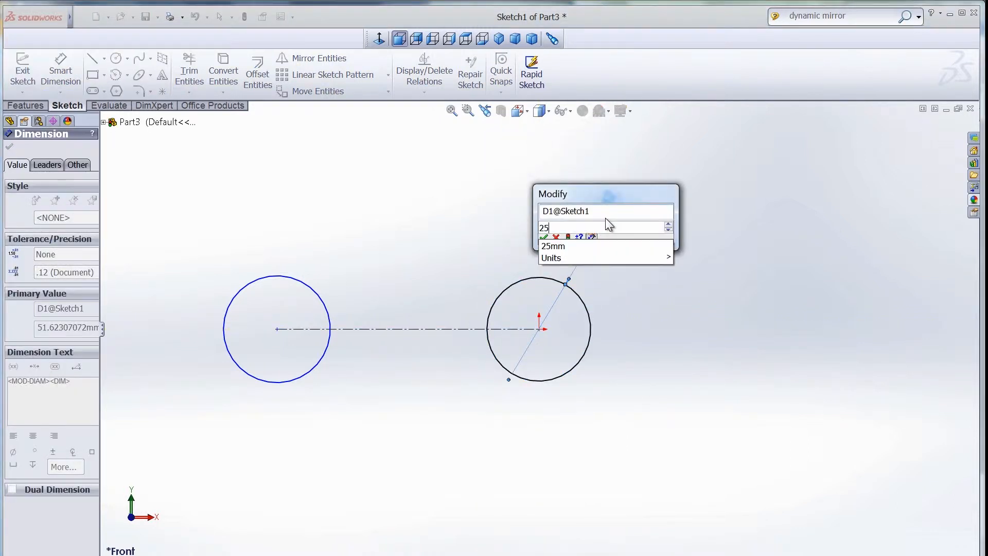
key("Return")
left_click(323, 301)
left_click(384, 219)
type("17")
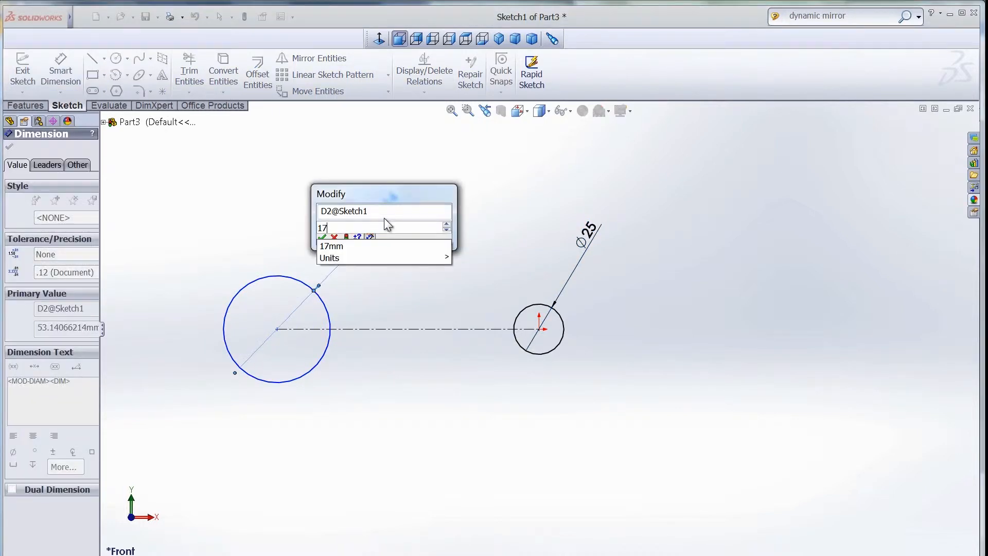
key("Return")
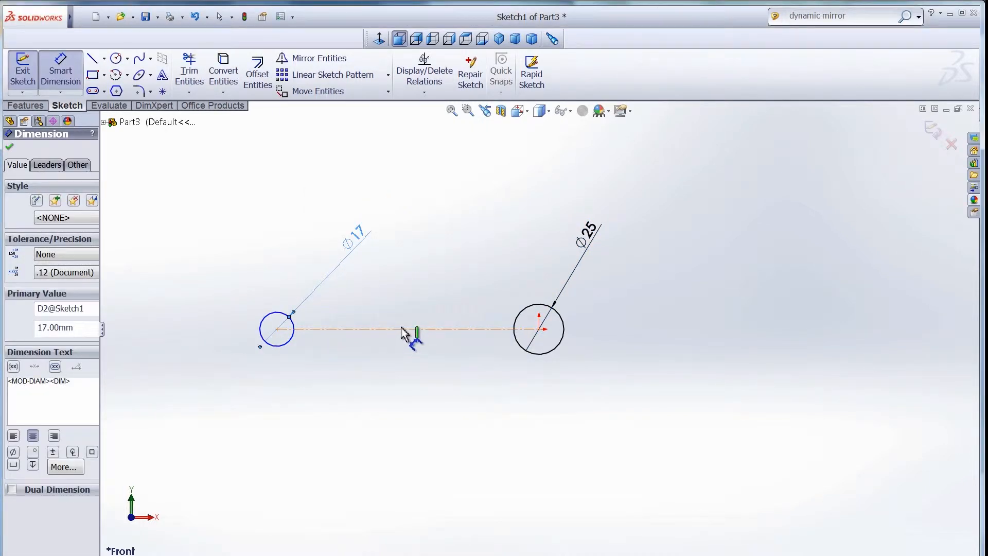
- Dimension the centerline between the two circle centres to 40 mm
left_click(406, 329)
left_click(405, 253)
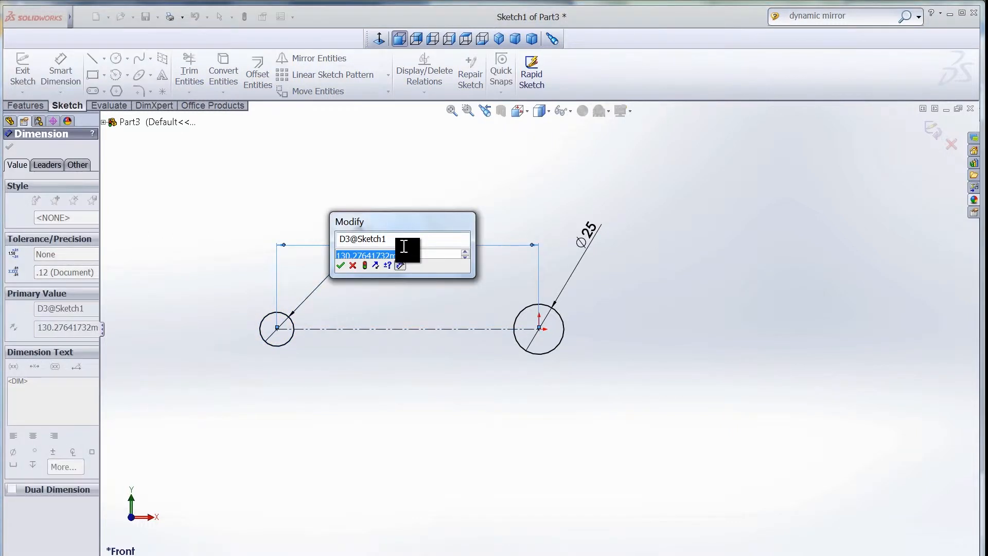
type("40")
key("Return")
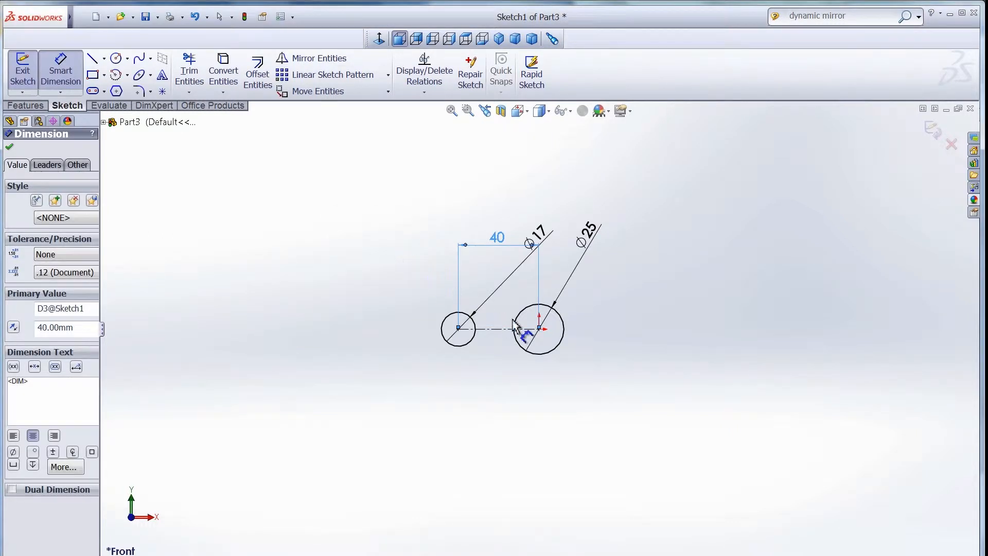
- Reposition the 40 mm dimension and both diameter dimensions close to the circles, and finish dimensioning
scroll(532, 328, "down", 3)
scroll(447, 324, "down", 2)
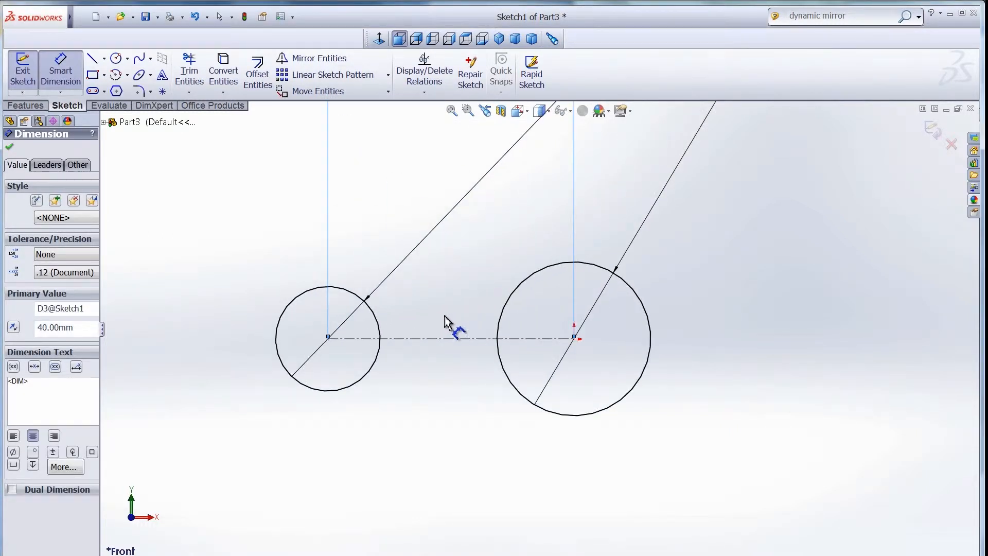
scroll(446, 323, "up", 3)
left_click_drag(488, 188, 492, 260)
left_click_drag(554, 165, 342, 326)
left_click_drag(696, 176, 634, 337)
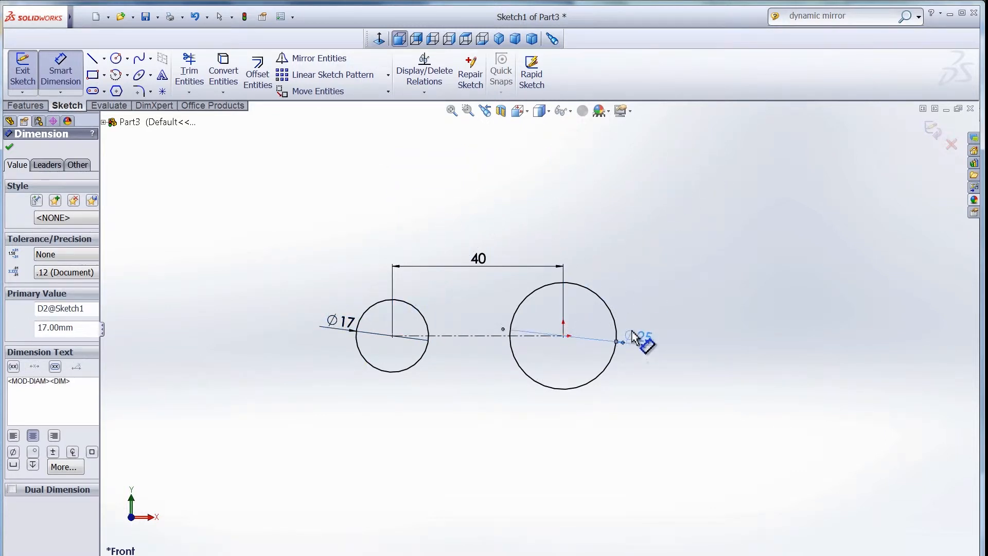
key("Escape")
key("Escape")
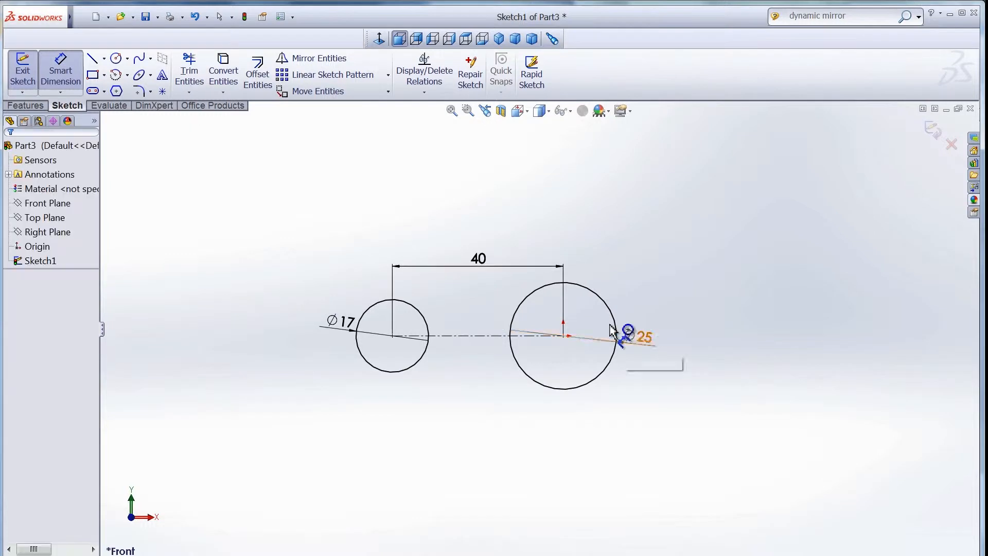
- Offset both circles outward by 3 mm
left_click_drag(684, 316, 319, 344)
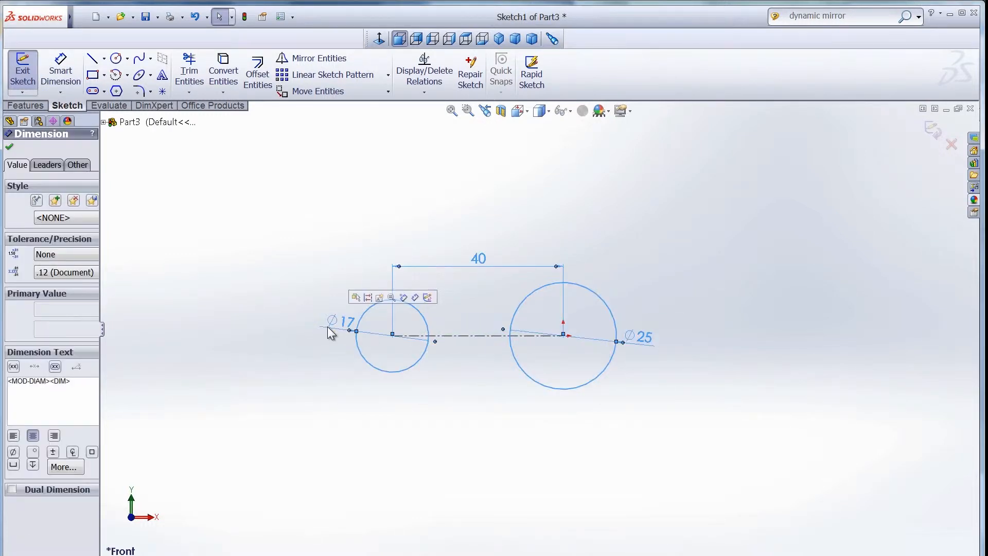
left_click(256, 72)
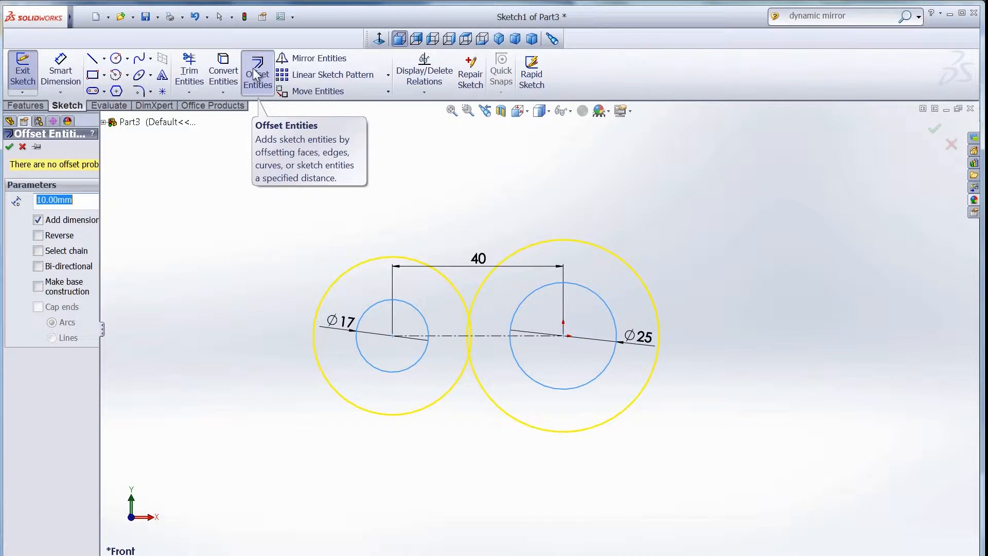
type("3")
key("Return")
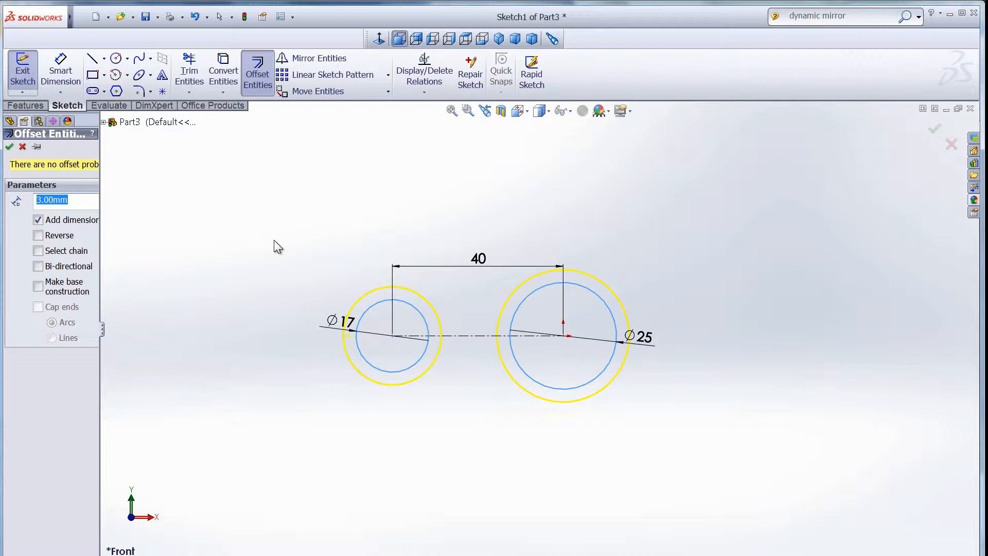
key("Return")
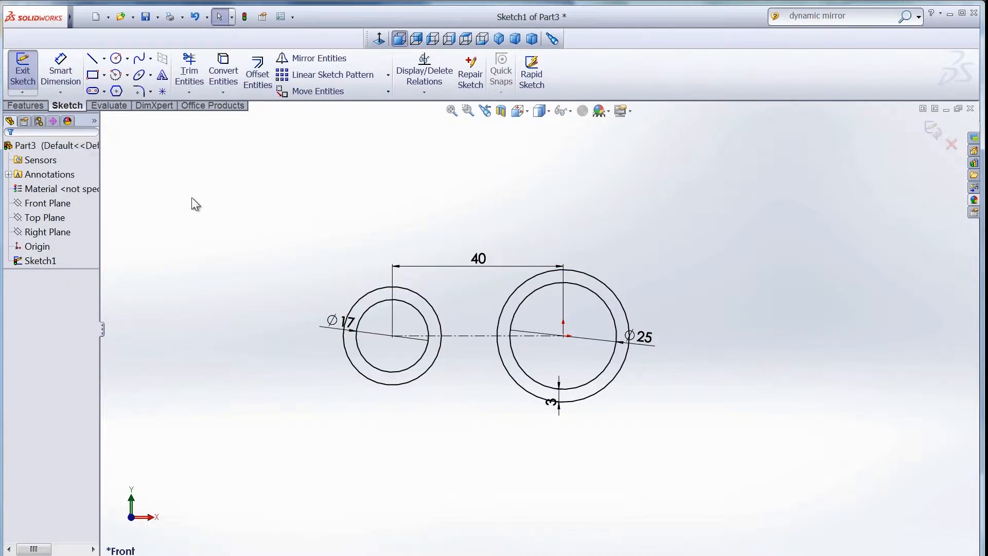
- Draw a corner rectangle about 15 by 3.2 mm from outside the left ring to the upper left of its inner circle
right_click(193, 200)
left_click(222, 165)
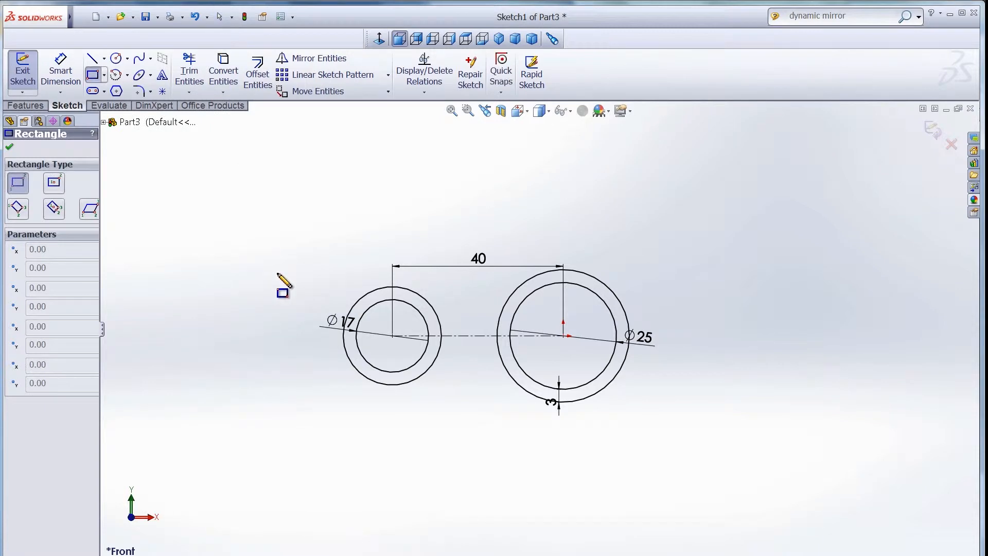
scroll(300, 289, "down", 5)
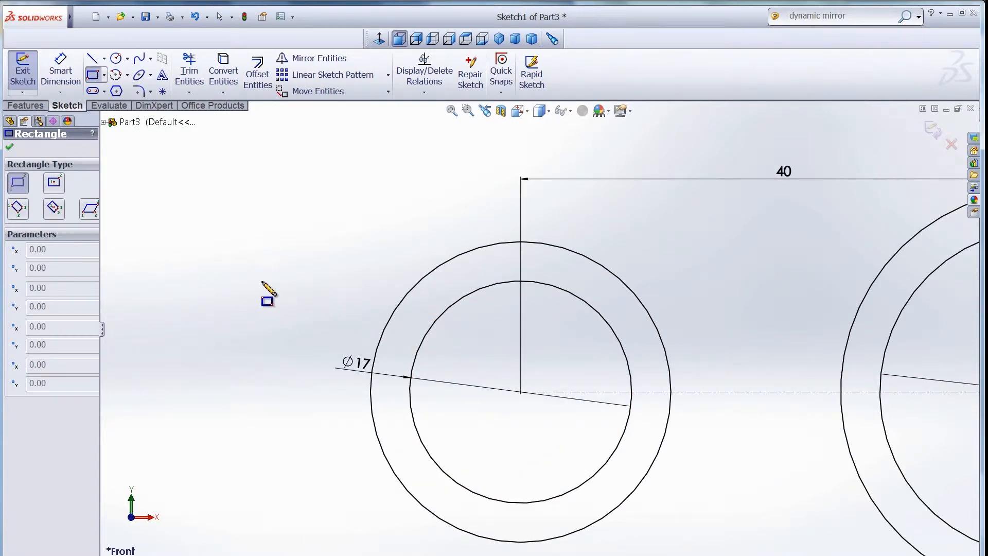
left_click(228, 295)
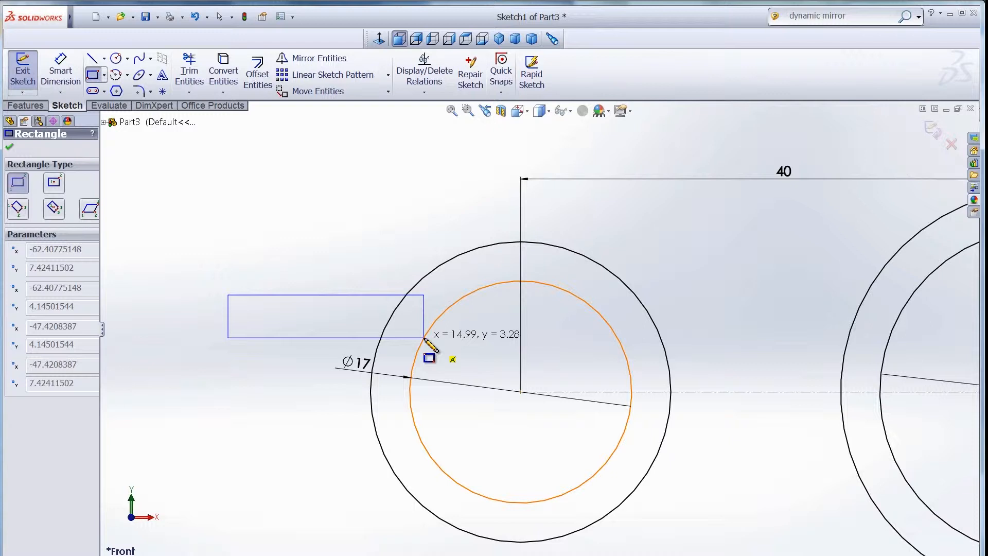
left_click(424, 337)
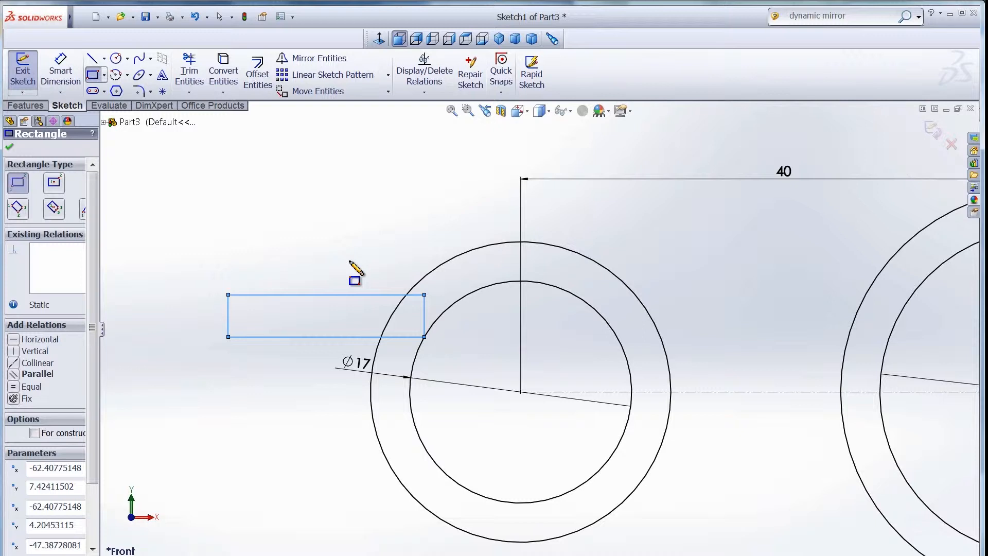
- Trim the rectangle's right edge, its upper line inside the ring, and the outer circle's arc between the rectangle's two horizontal lines
left_click(188, 77)
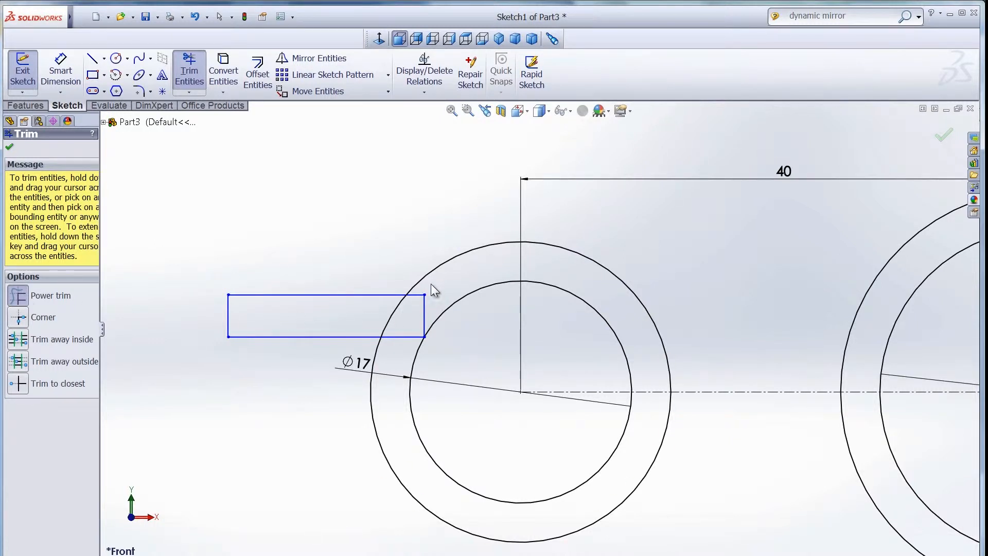
mouse_move(430, 284)
left_mouse_down()
mouse_move(415, 302)
mouse_move(424, 324)
left_mouse_up()
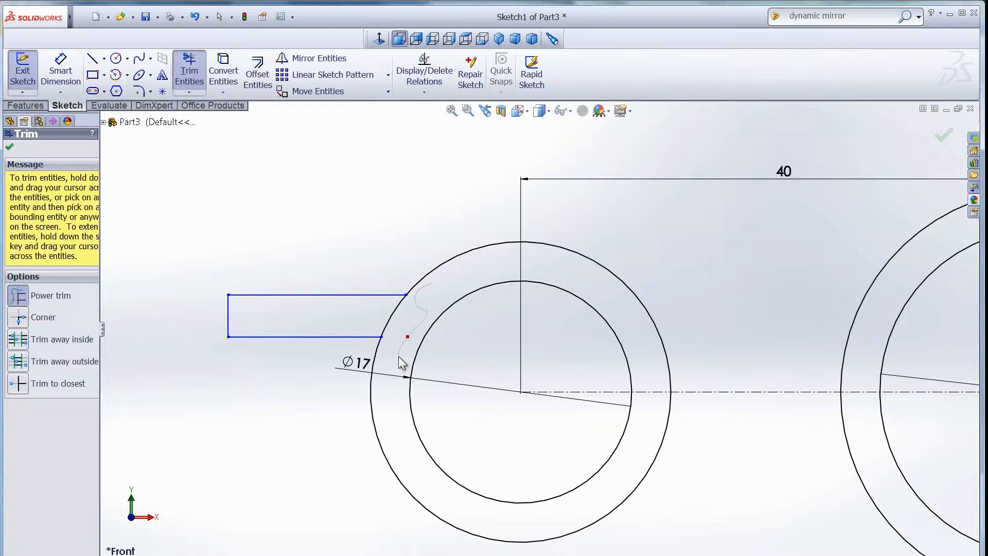
mouse_move(399, 356)
left_mouse_down()
mouse_move(427, 311)
mouse_move(374, 320)
left_mouse_up()
left_click(9, 146)
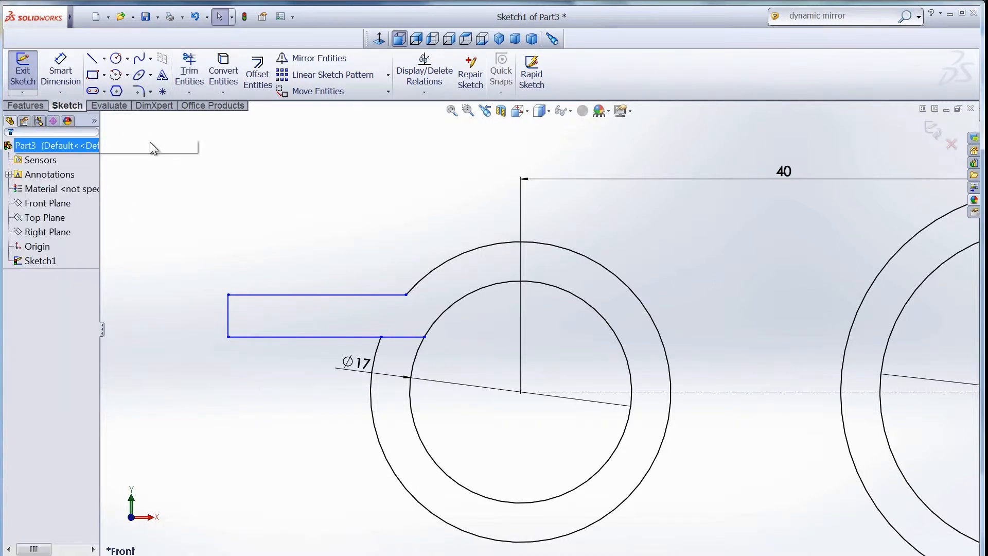
- Mirror the tab's three remaining lines about the horizontal centerline, keeping the originals
left_click(312, 59)
left_click_drag(194, 205, 337, 399)
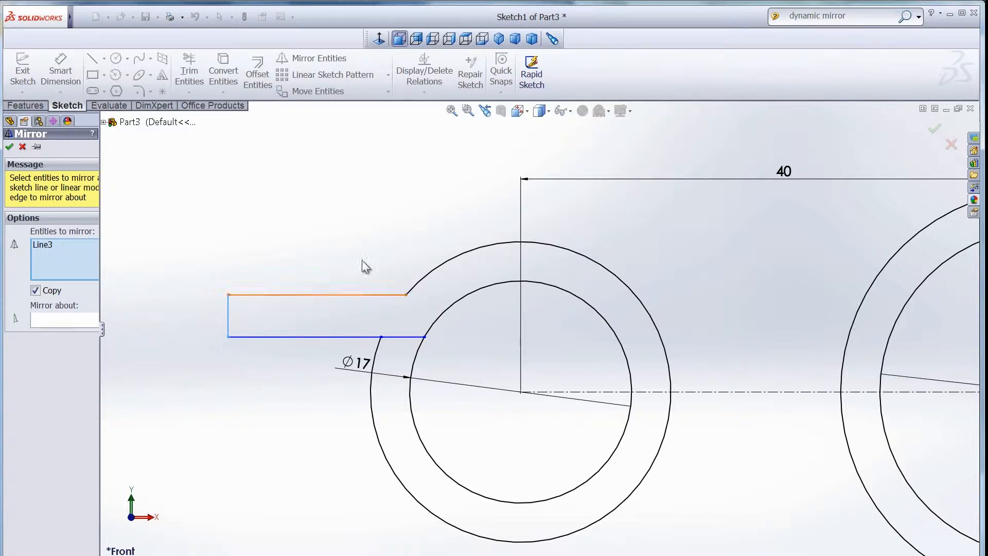
left_click(342, 295)
left_click(338, 337)
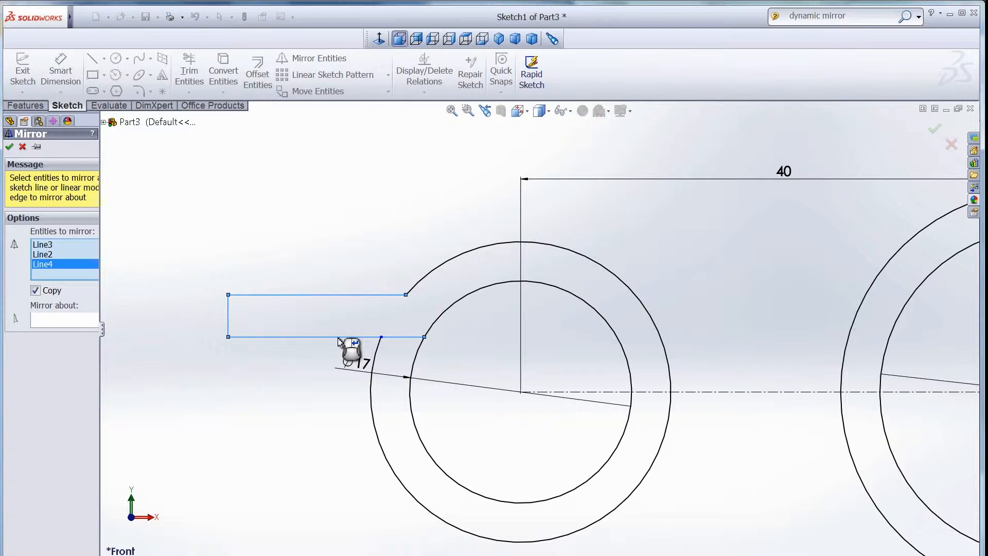
left_click(64, 323)
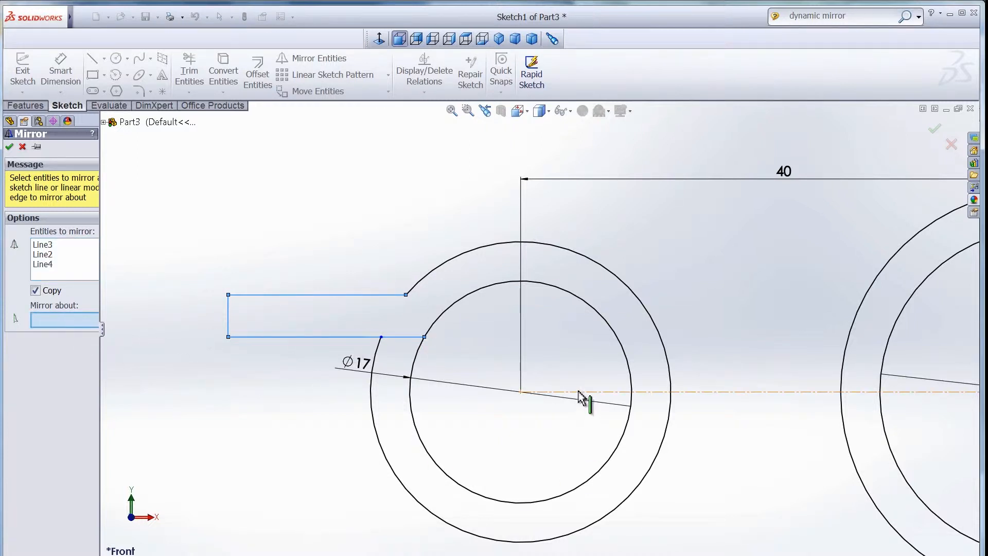
left_click(579, 392)
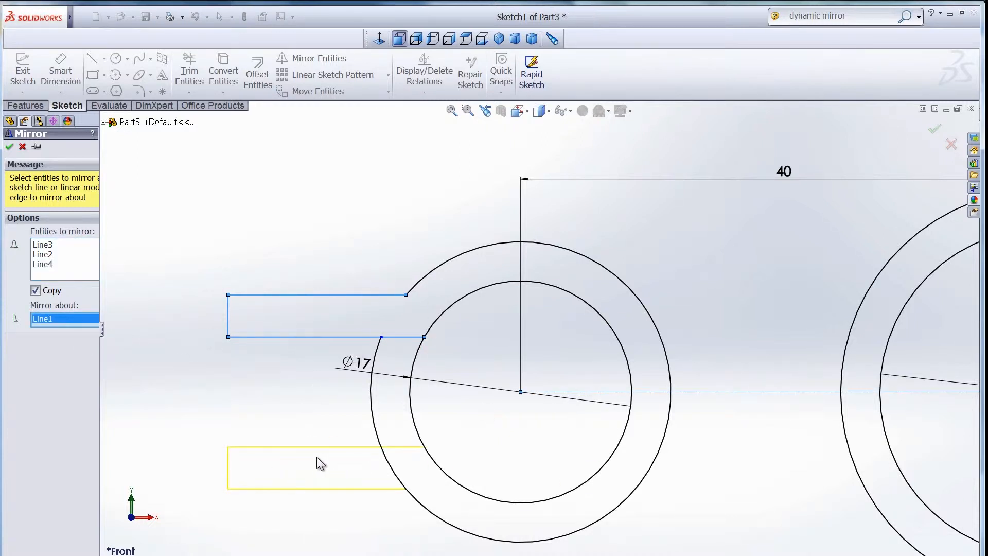
left_click(9, 146)
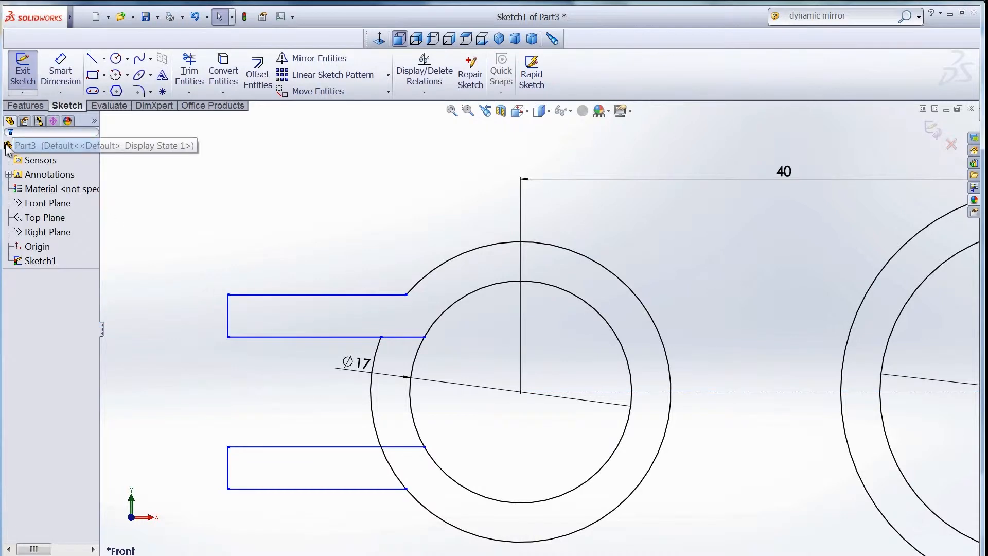
- Trim the left ring's inner and outer arcs so that its opening runs through between the two tabs
left_click(189, 72)
left_click_drag(403, 461, 349, 466)
left_click_drag(337, 423, 522, 416)
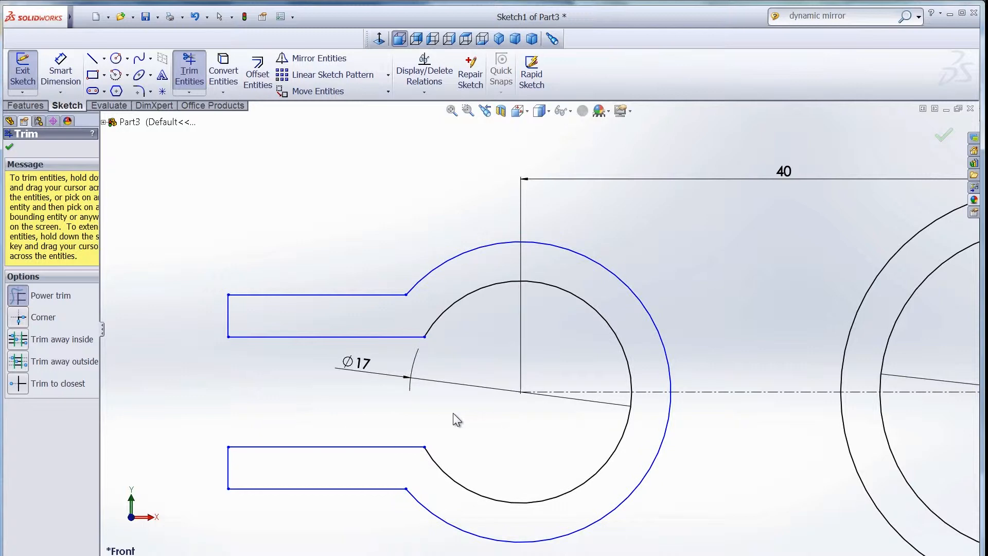
left_click(9, 146)
- Reposition the left tabs' inner and outer horizontal lines closer to the centerline, narrowing the gap between the tabs
left_click_drag(340, 447, 340, 420)
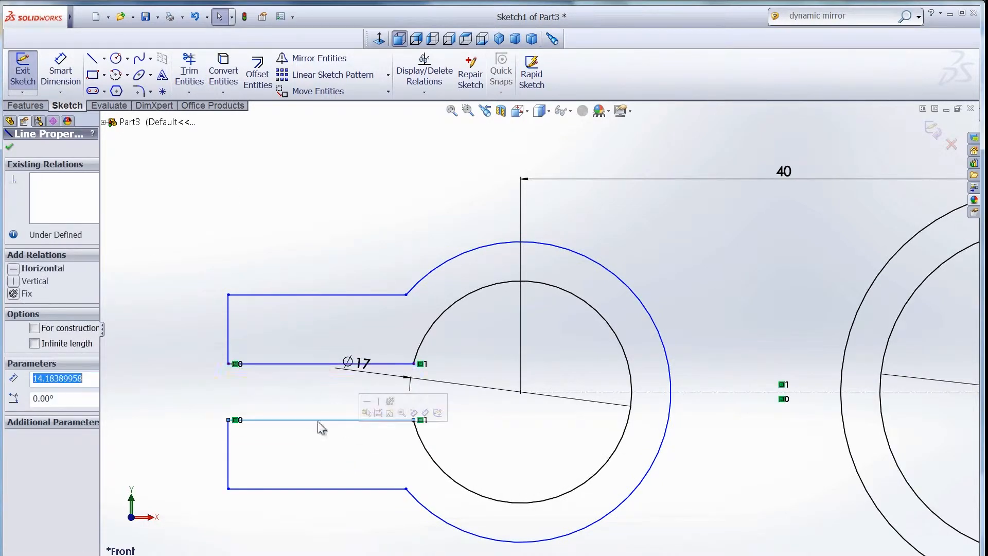
left_click_drag(333, 491, 331, 465)
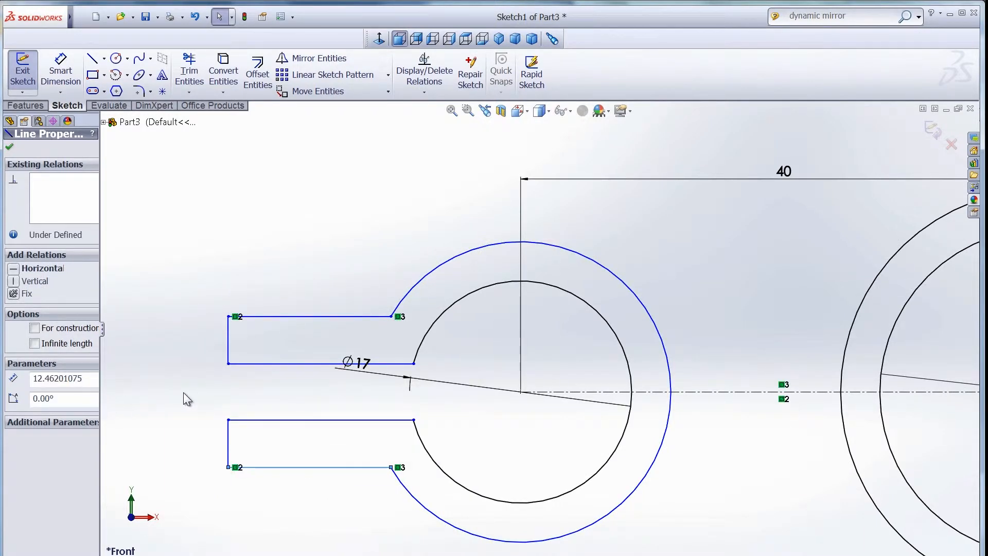
key("z")
key("z")
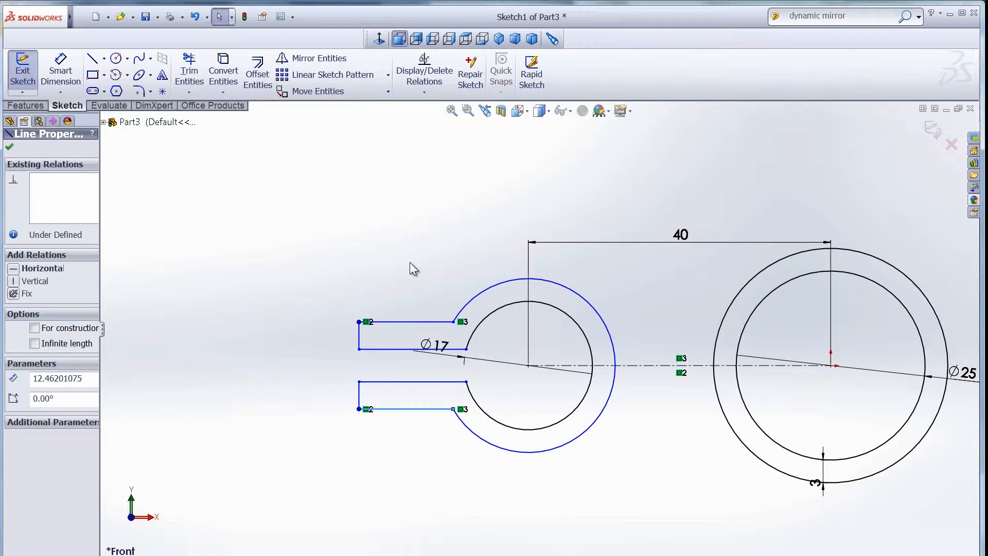
left_click(9, 147)
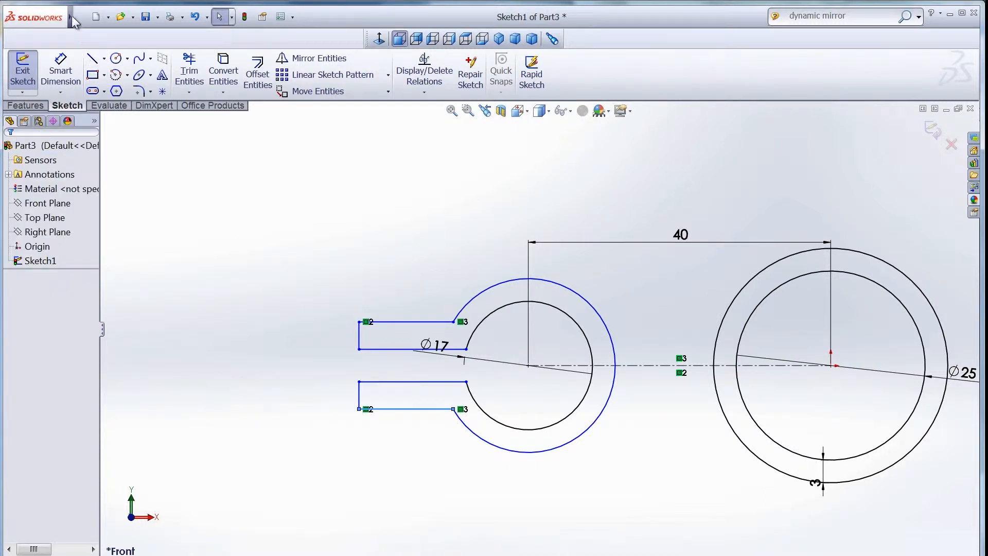
- Turn on dynamic mirroring about the horizontal centerline between the two rings
mouse_move(72, 19)
left_click(189, 17)
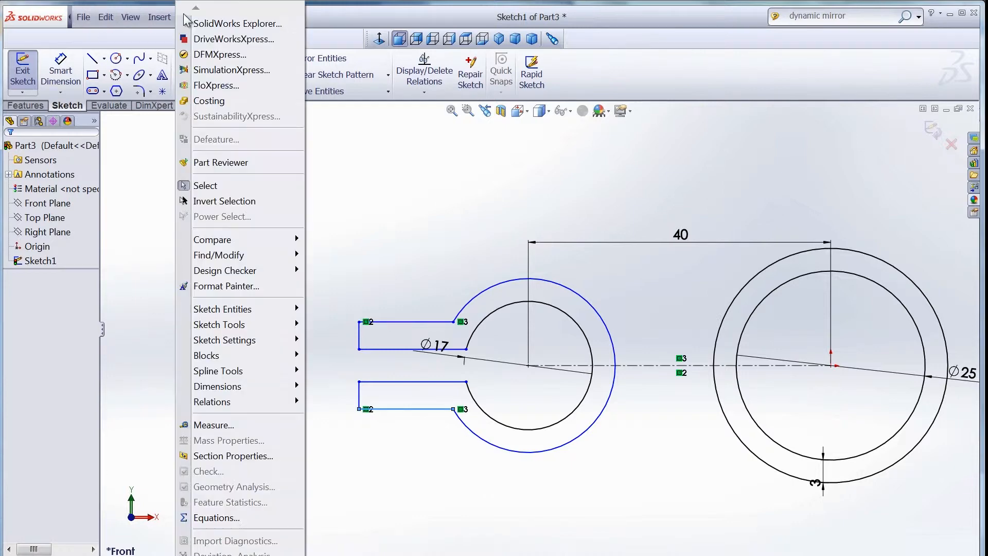
mouse_move(249, 324)
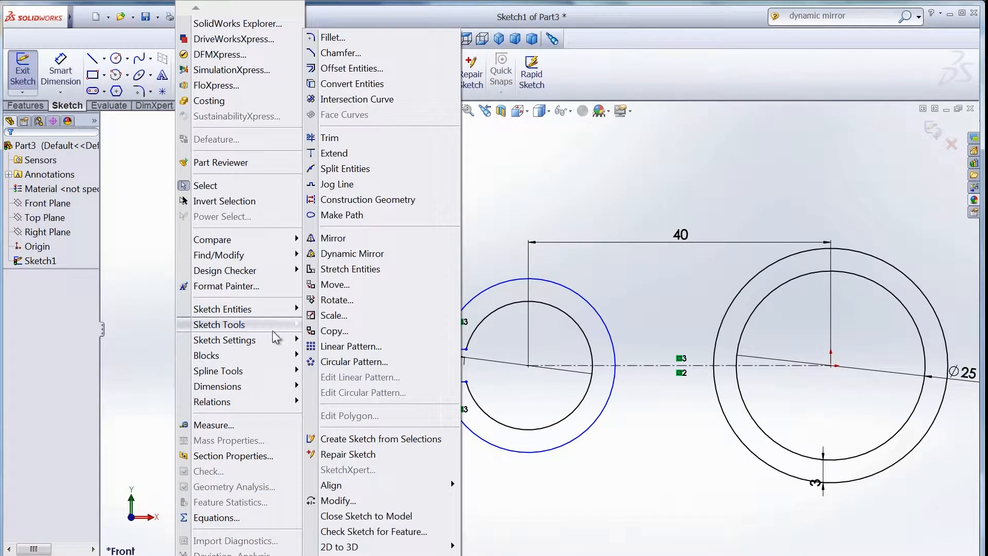
left_click(338, 259)
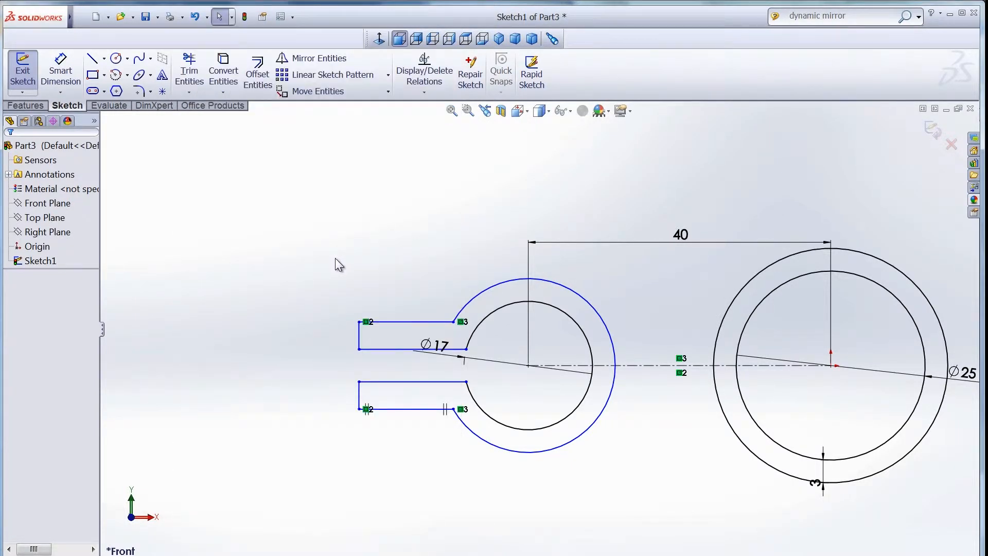
right_click(635, 293)
left_click(654, 135)
- Draw a tab on the right ring with lines about 15.2 mm outward from the inner circle, vertically inward, and about 13.9 mm back
scroll(874, 306, "down", 2)
scroll(889, 342, "up", 4)
scroll(725, 343, "down", 2)
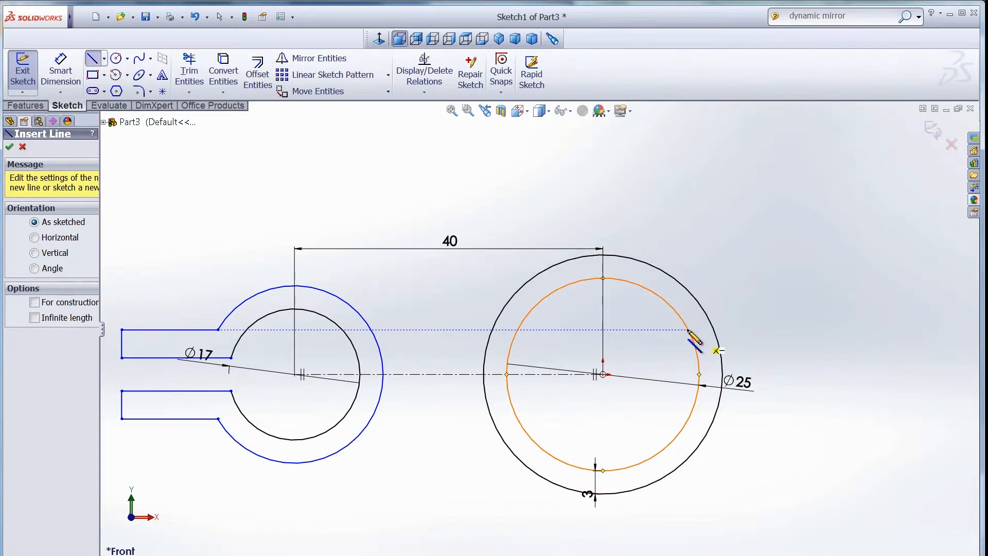
left_click(688, 330)
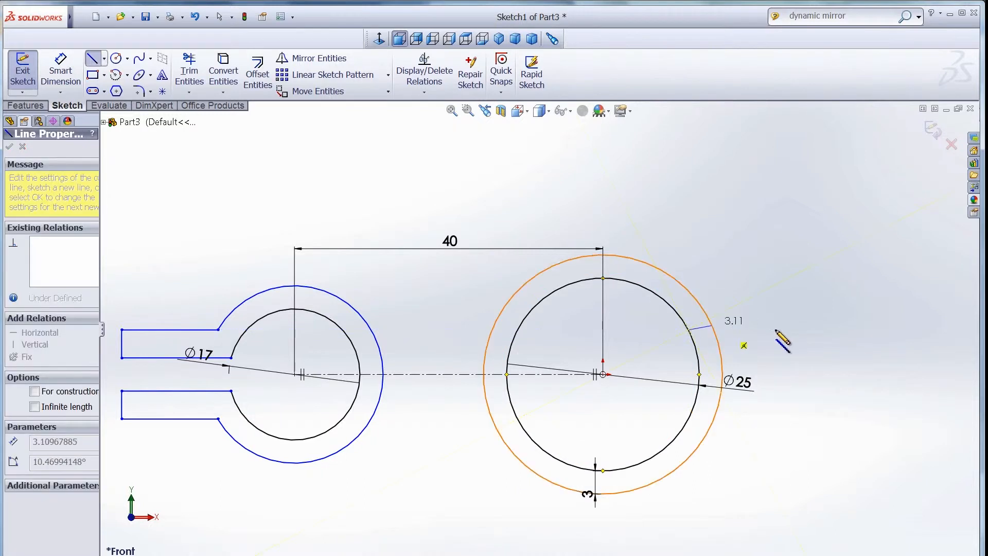
left_click(806, 329)
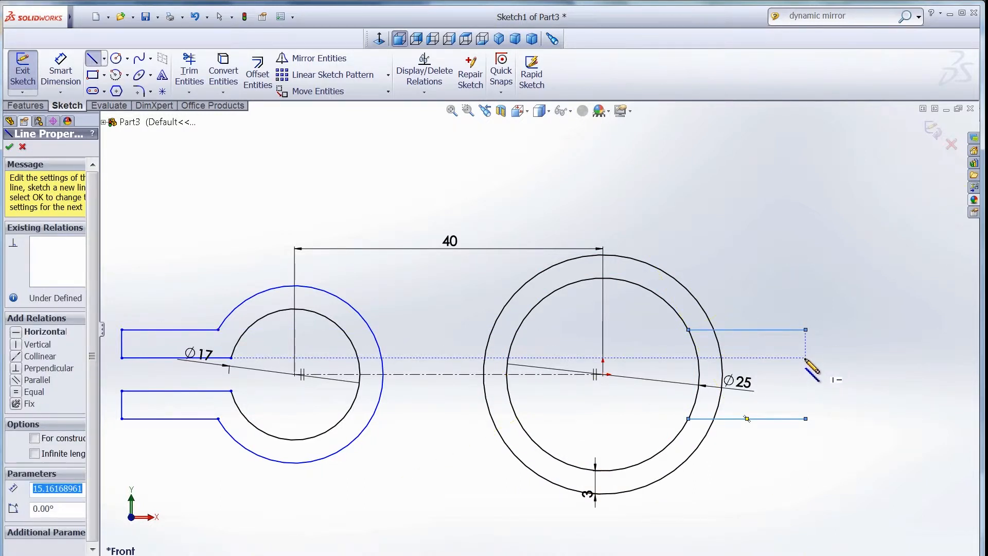
left_click(805, 358)
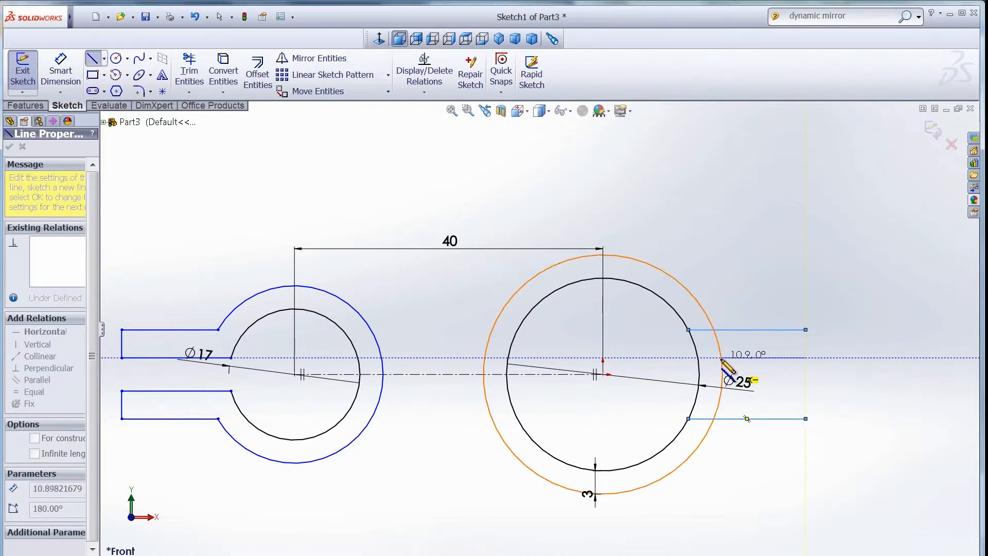
left_click(806, 357)
left_click(805, 329)
double_click(805, 357)
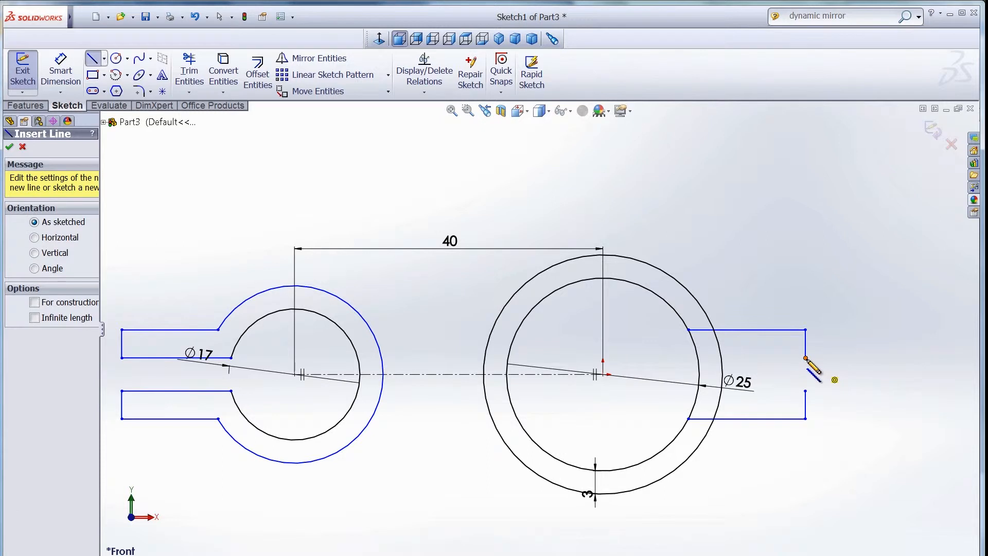
left_click(805, 358)
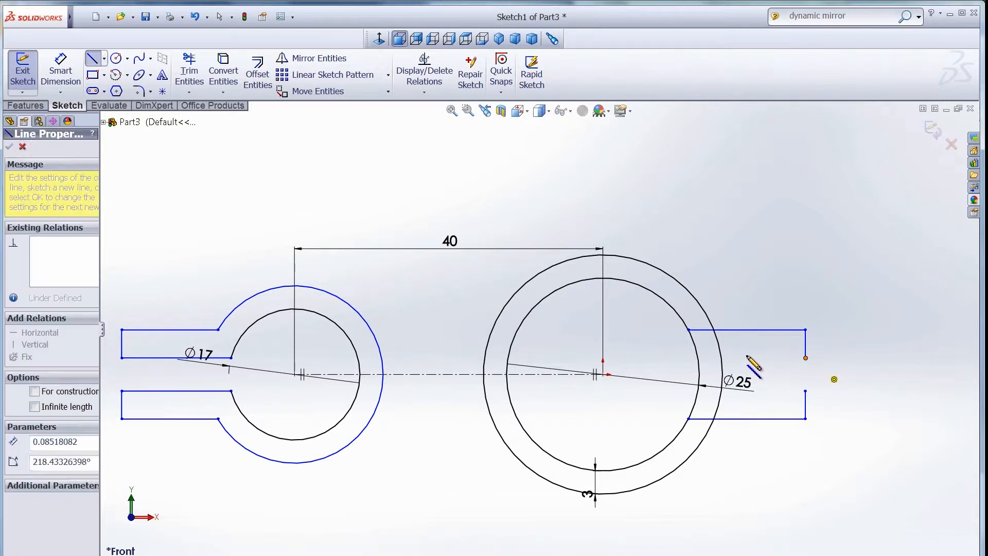
double_click(698, 358)
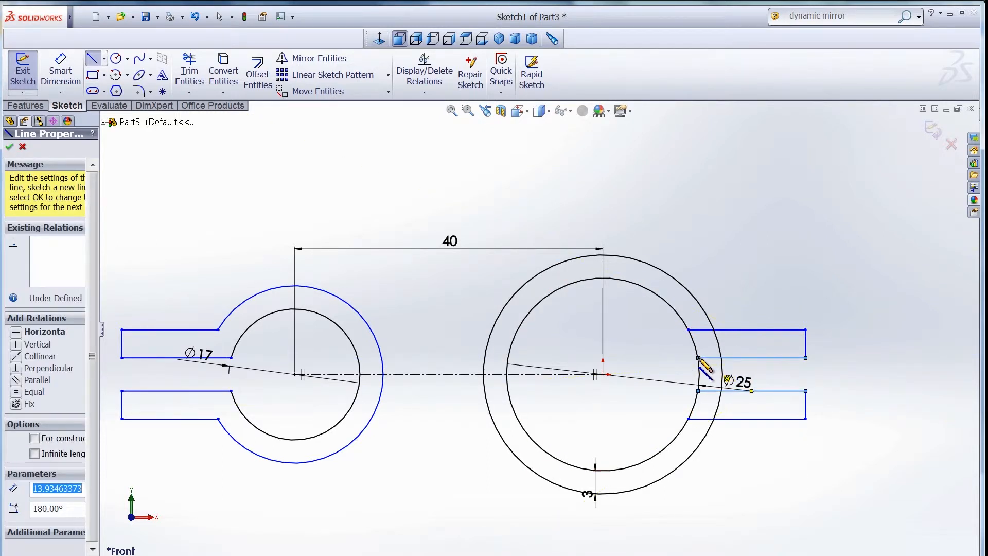
- Trim the right ring's arcs across the tab opening and the tabs' outer horizontal lines inside the ring
left_click(192, 77)
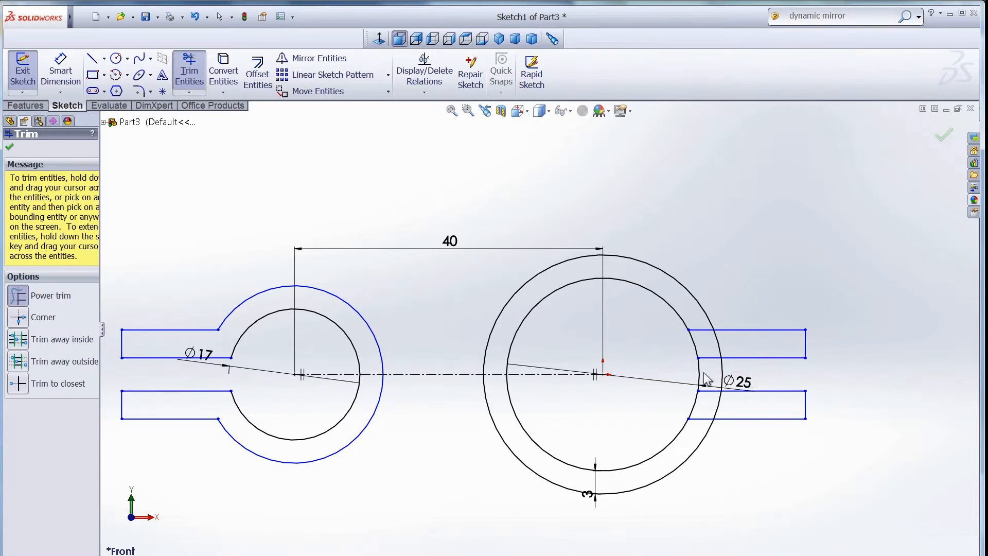
mouse_move(706, 379)
left_mouse_down()
mouse_move(691, 378)
mouse_move(742, 412)
mouse_move(710, 405)
mouse_move(701, 439)
mouse_move(702, 335)
mouse_move(709, 345)
left_mouse_up()
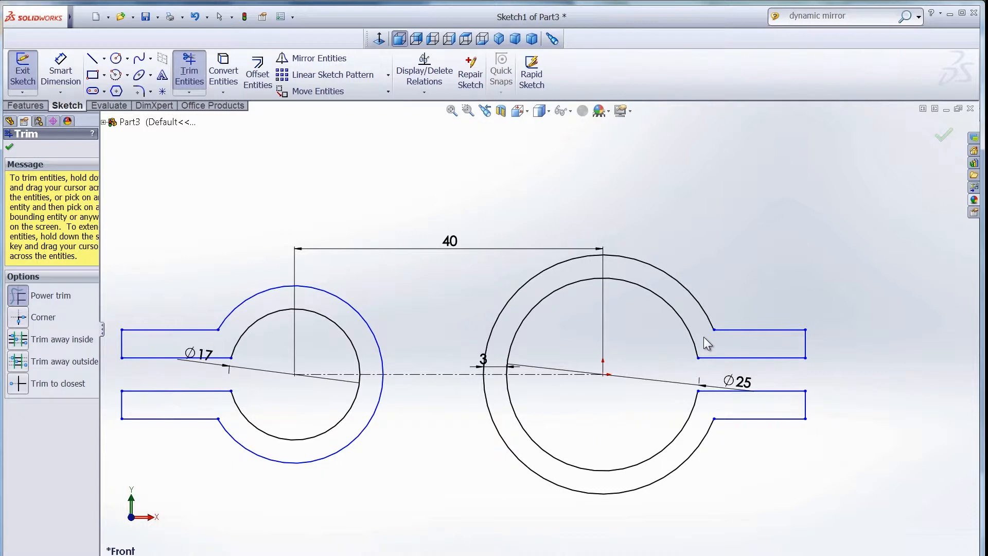
left_click(10, 150)
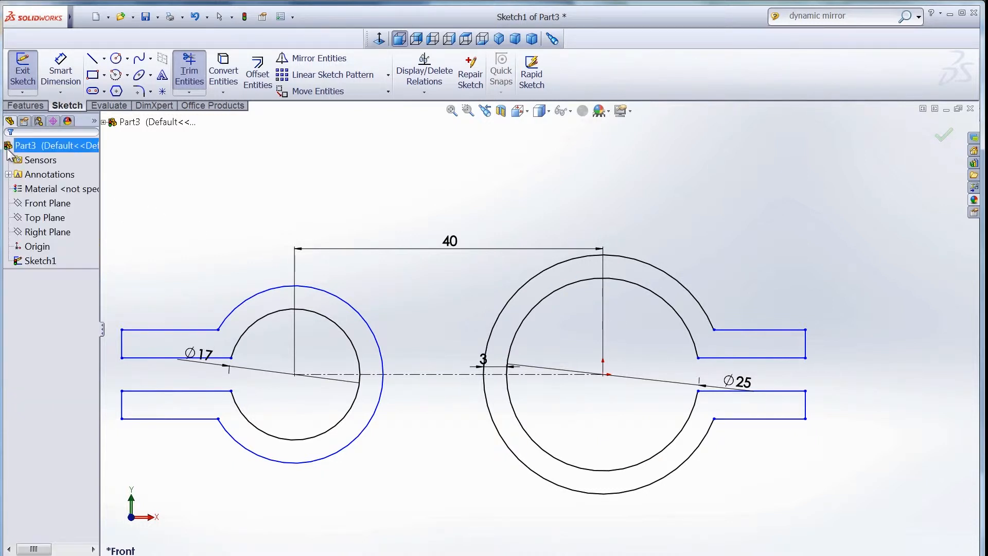
left_click(92, 59)
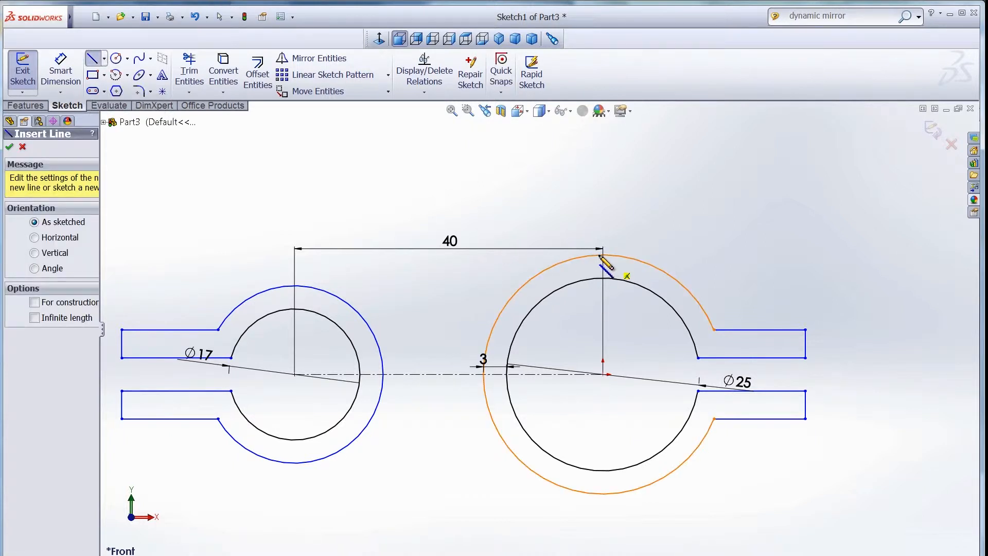
left_click(294, 284)
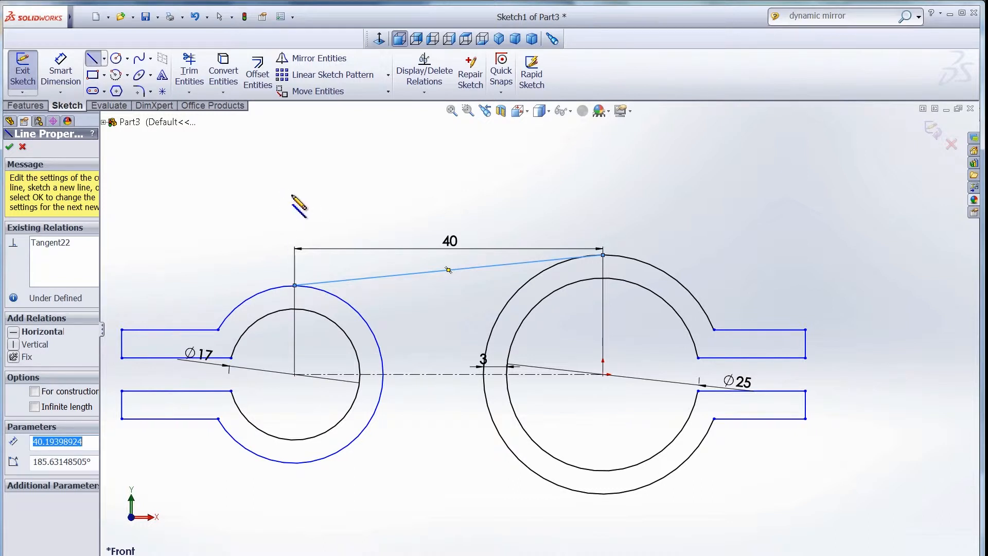
key("ctrl+z")
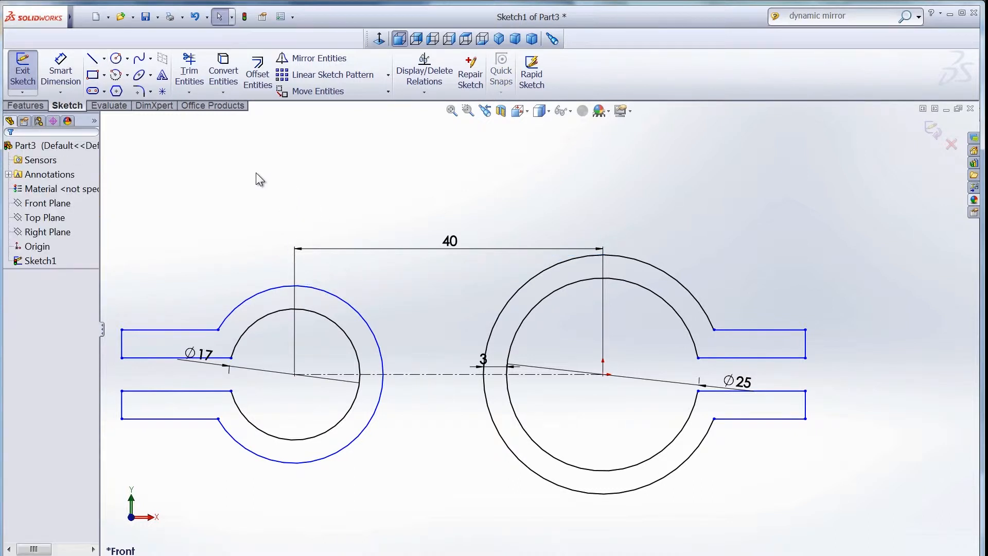
- Activate Dynamic Mirror again with the horizontal centerline as the mirror line
left_click(69, 20)
left_click(164, 17)
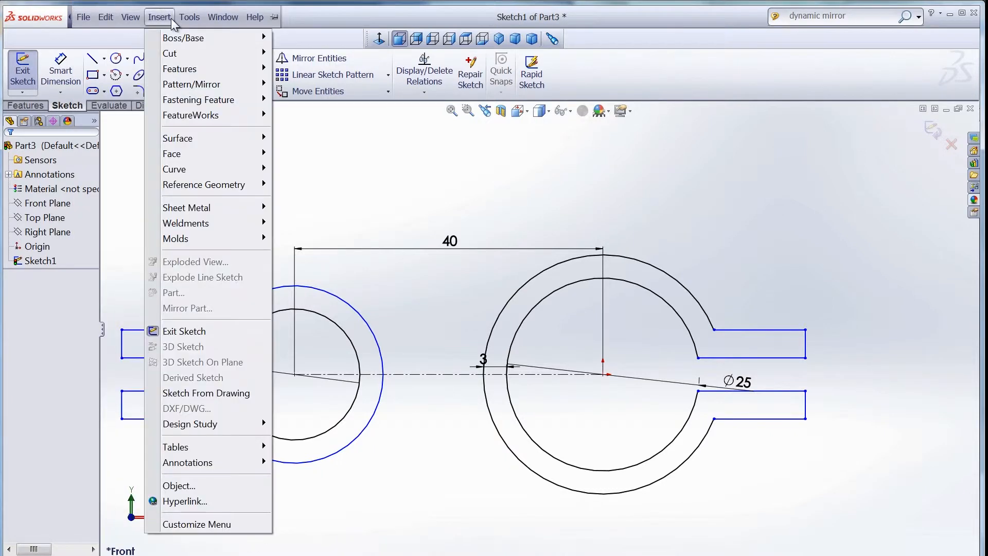
mouse_move(182, 26)
mouse_move(243, 325)
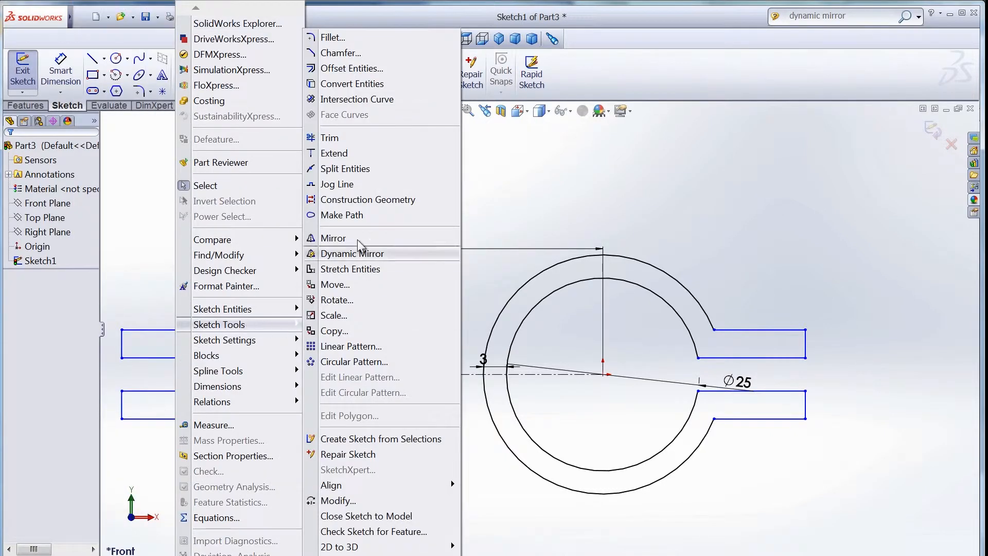
left_click(348, 255)
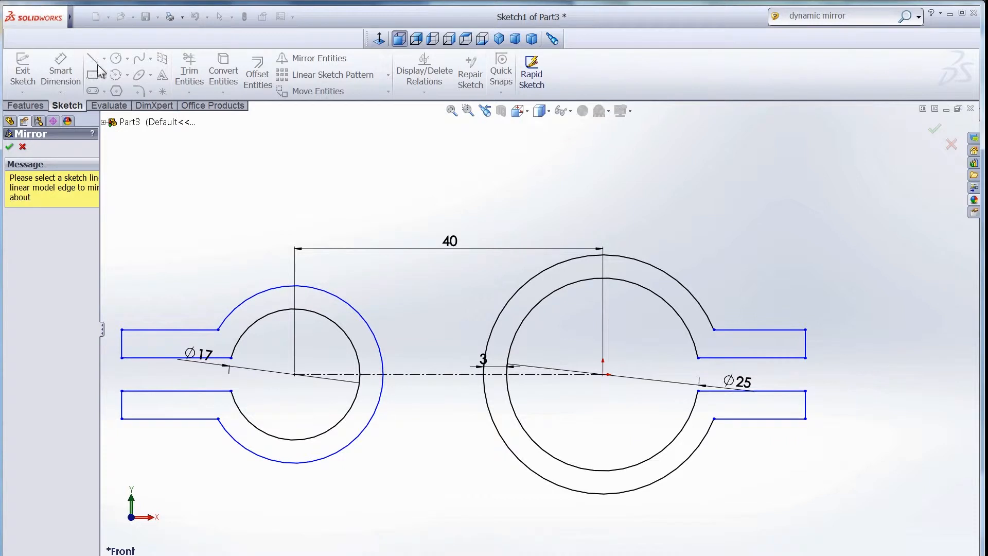
left_click(451, 374)
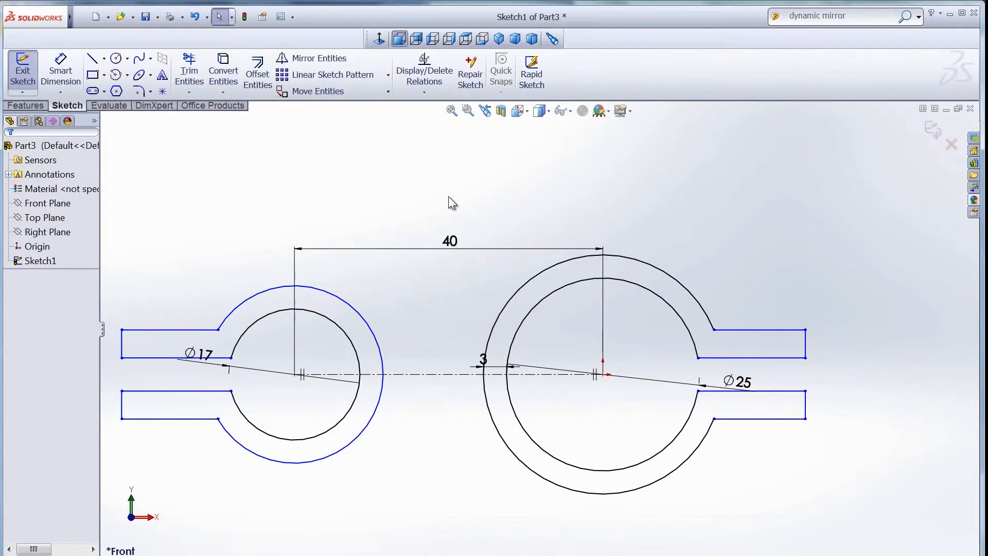
- Draw a mirrored connecting line about 40.2 mm long from the top of the right outer circle to the top of the left one
left_click(93, 58)
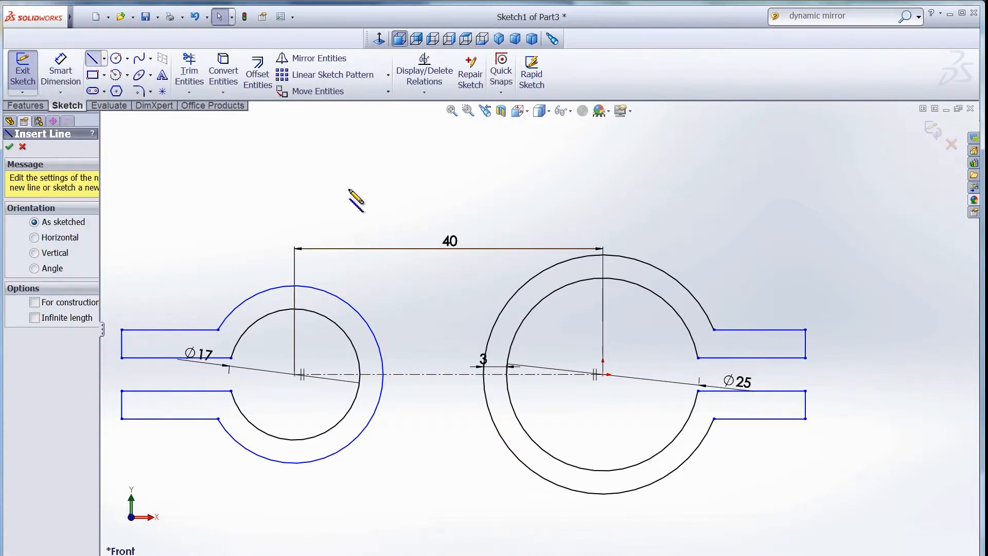
left_click(603, 254)
left_click(295, 286)
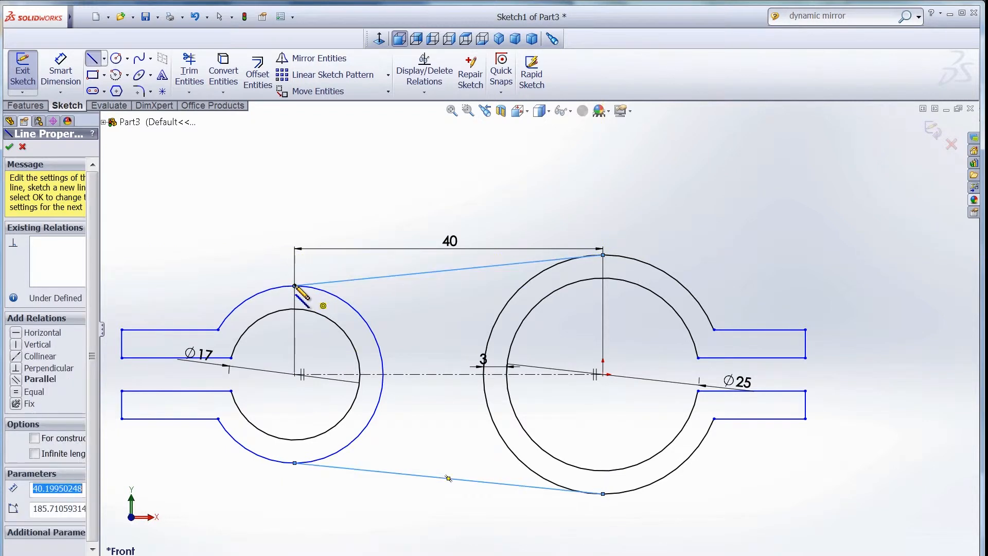
left_click(9, 147)
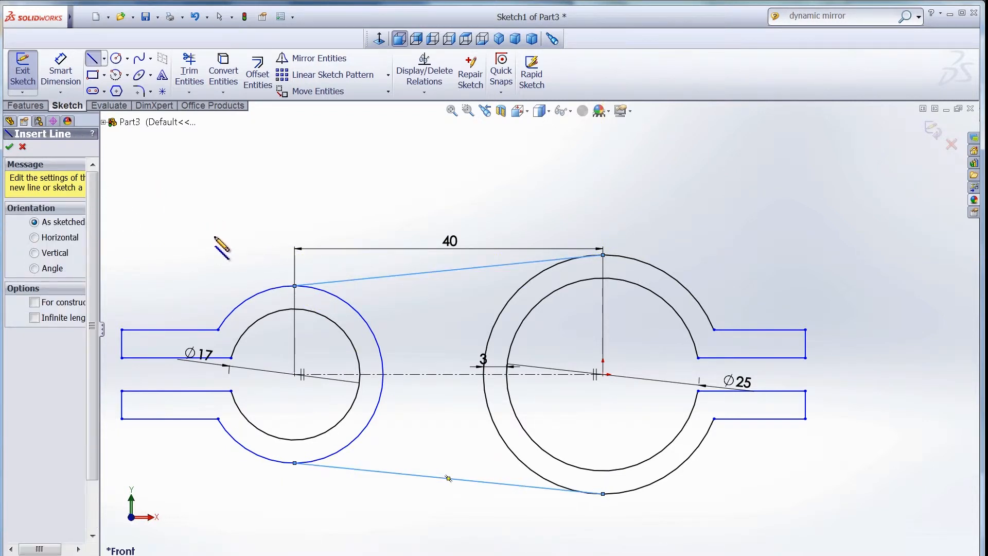
left_click(10, 147)
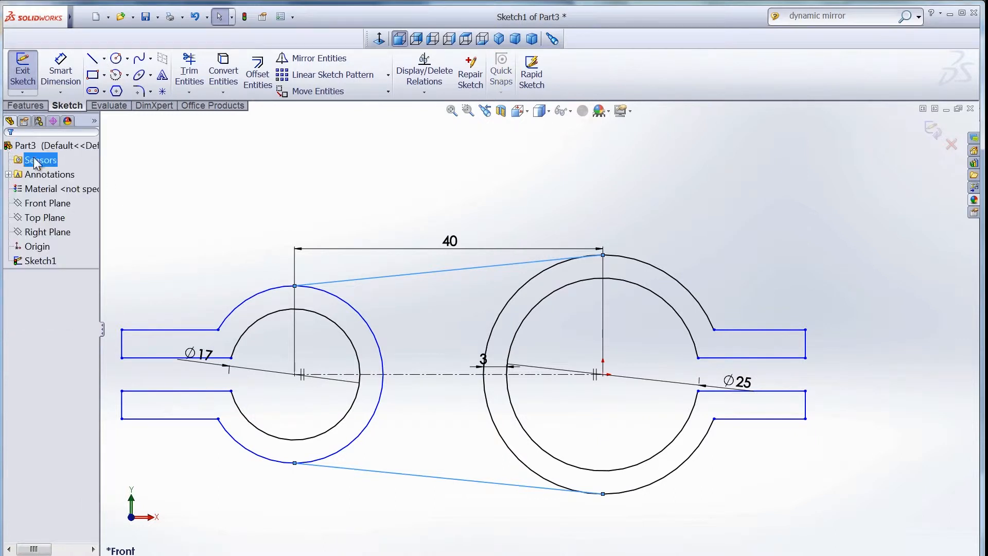
- Fully define all entities in the sketch with automatically calculated relations and dimensions
right_click(228, 221)
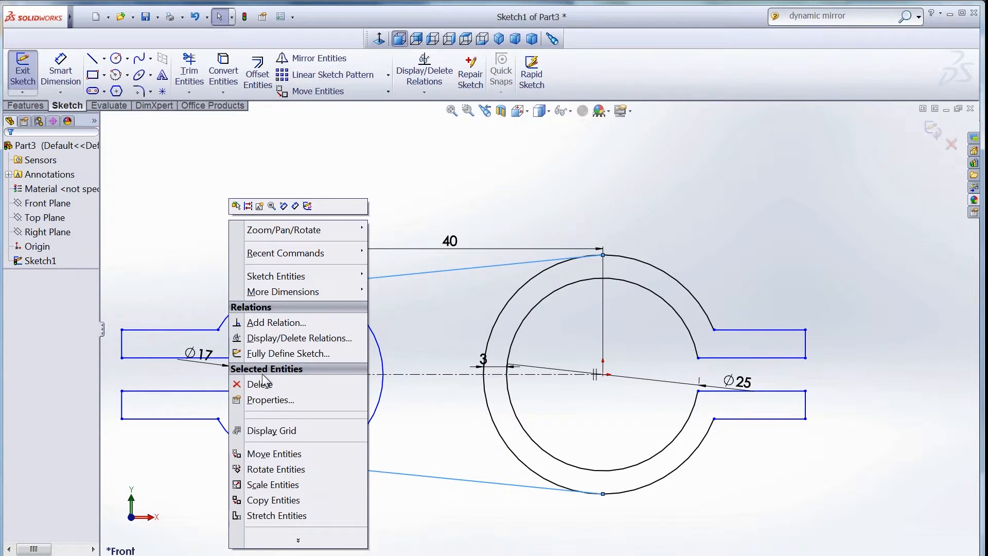
left_click(269, 354)
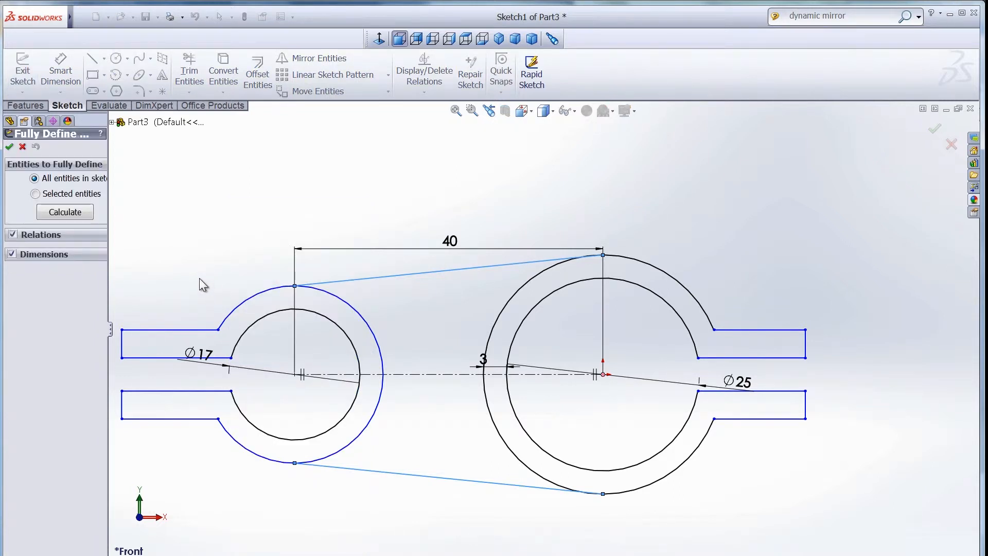
left_click(66, 214)
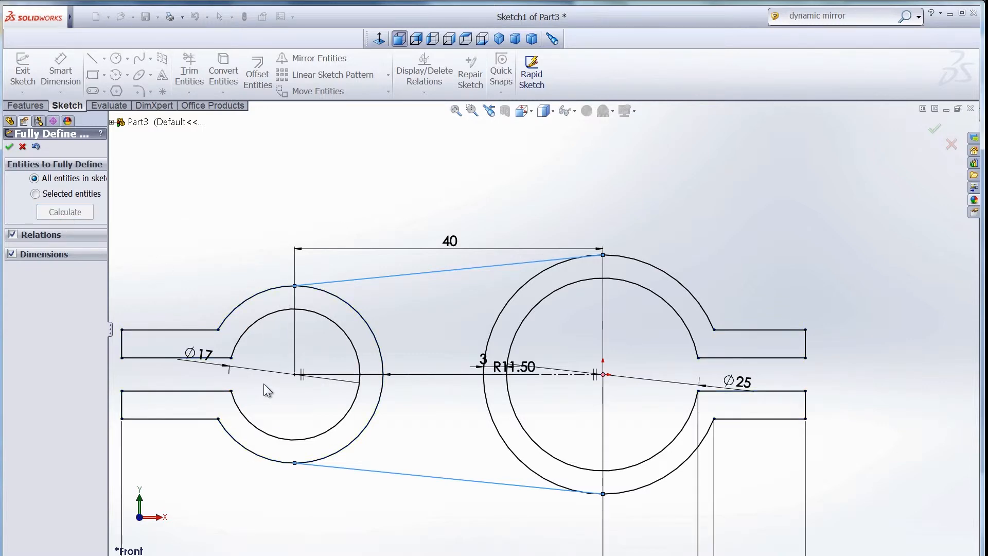
key("f")
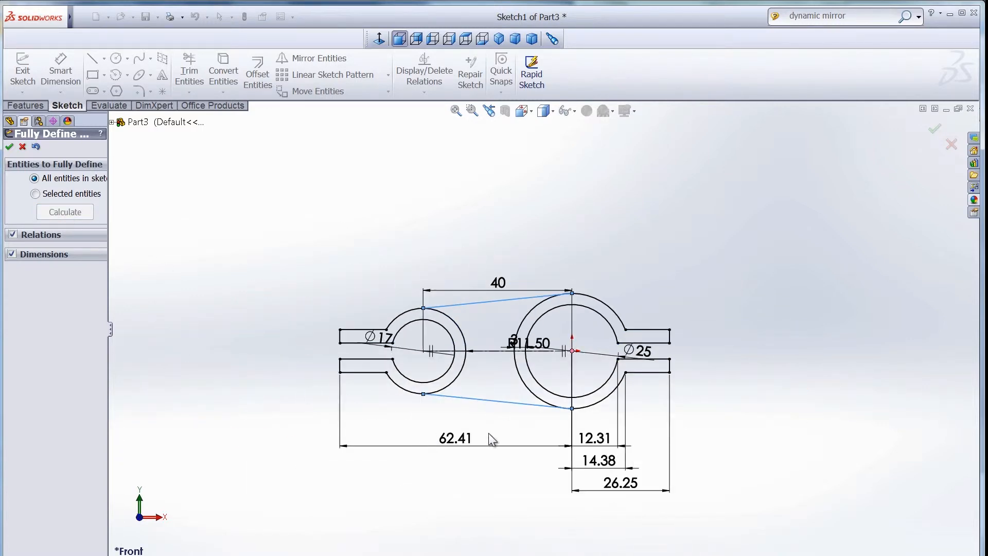
scroll(489, 434, "down", 1)
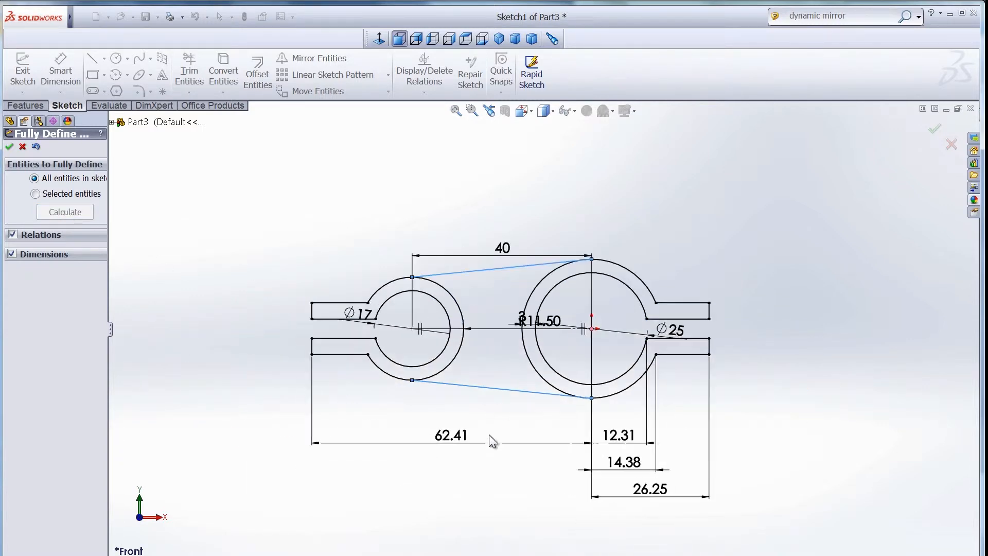
left_click(8, 147)
- Move the four horizontal dimensions below the profile closer to it and reattach the left tab's dimension to the smaller ring's inner circle
left_click_drag(455, 433, 452, 413)
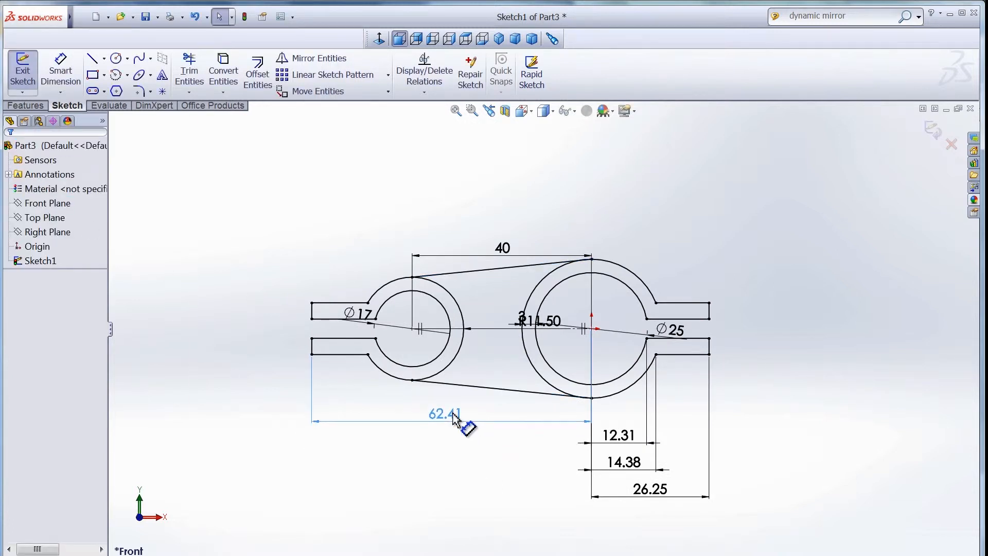
left_click_drag(616, 435, 613, 420)
left_click_drag(624, 462, 621, 442)
left_click_drag(653, 492, 645, 469)
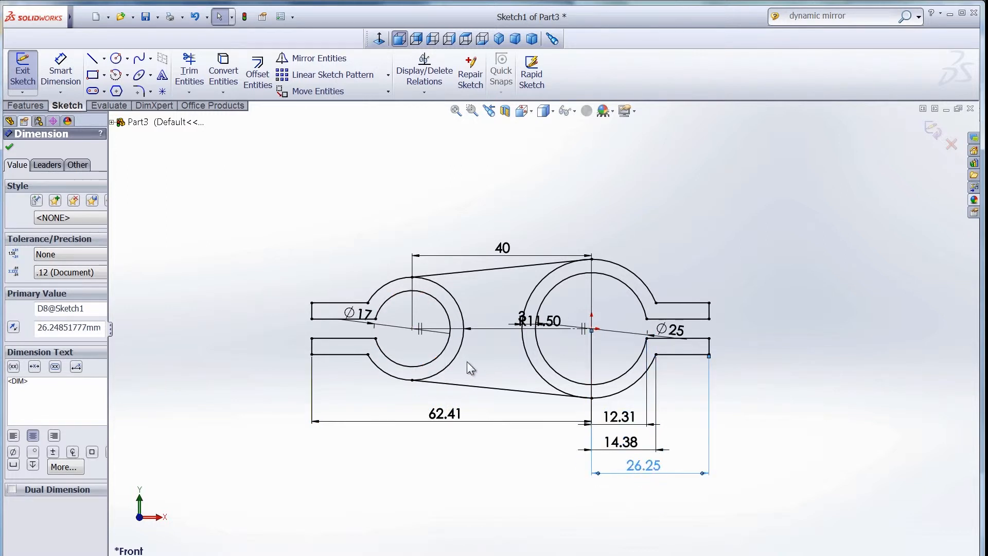
left_click_drag(591, 358, 452, 333)
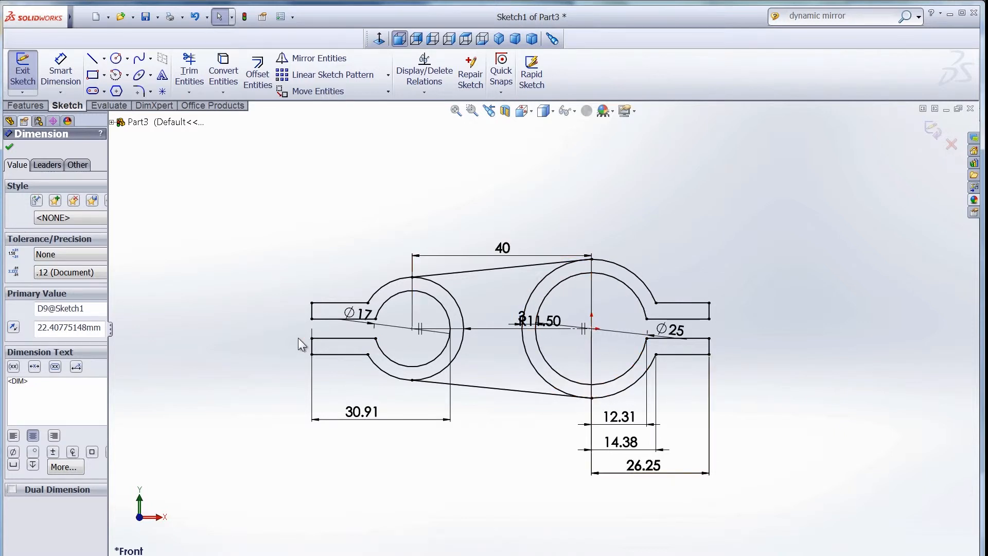
- Rearrange the R11.50, 40 mm and 25 mm diameter dimensions so they sit clear of the profile geometry
left_click_drag(537, 321, 526, 280)
left_click_drag(504, 243, 505, 235)
left_click_drag(680, 334, 714, 253)
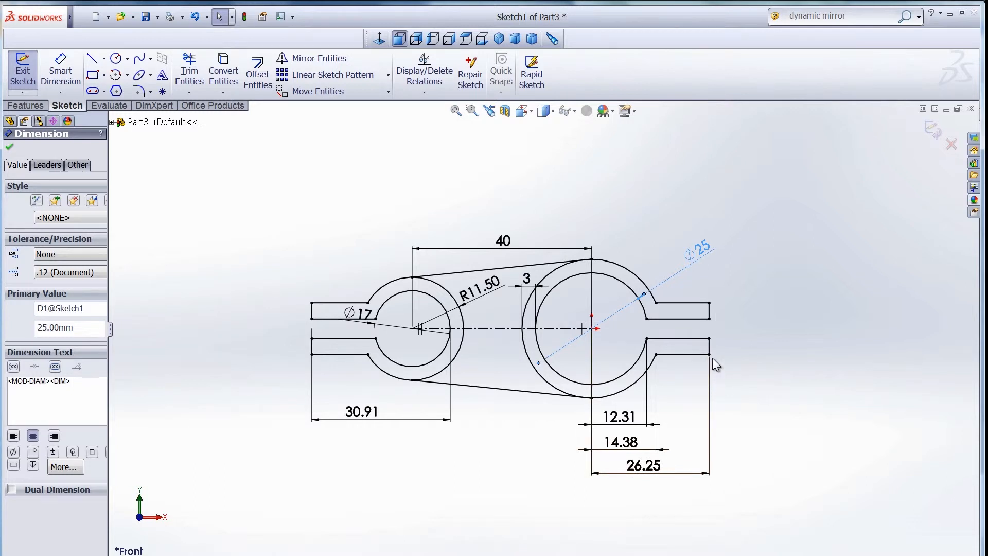
left_click(591, 328)
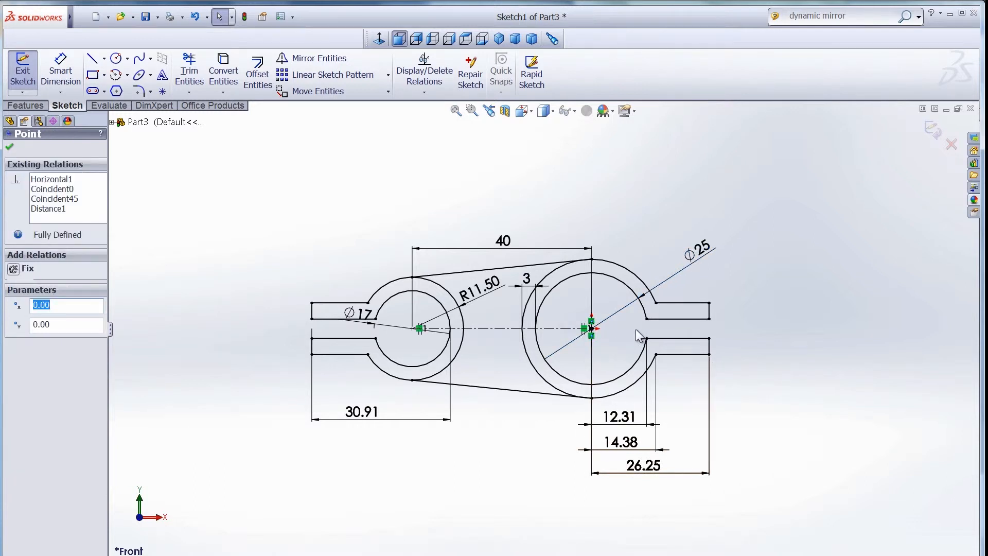
left_click(9, 151)
- Add an overall length dimension between the outer lower corners of the two tabs below the profile, keeping it as a driving dimension
left_click(60, 72)
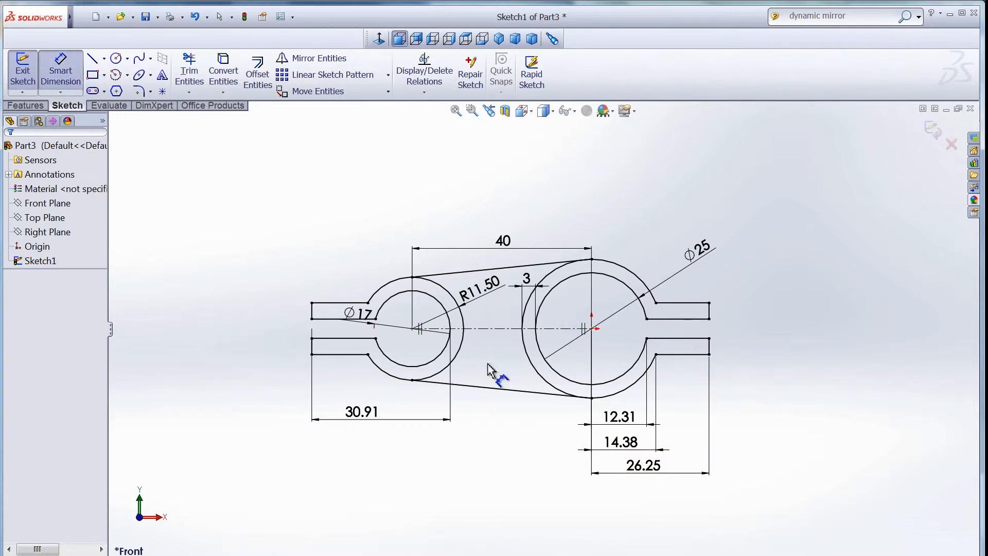
left_click(709, 355)
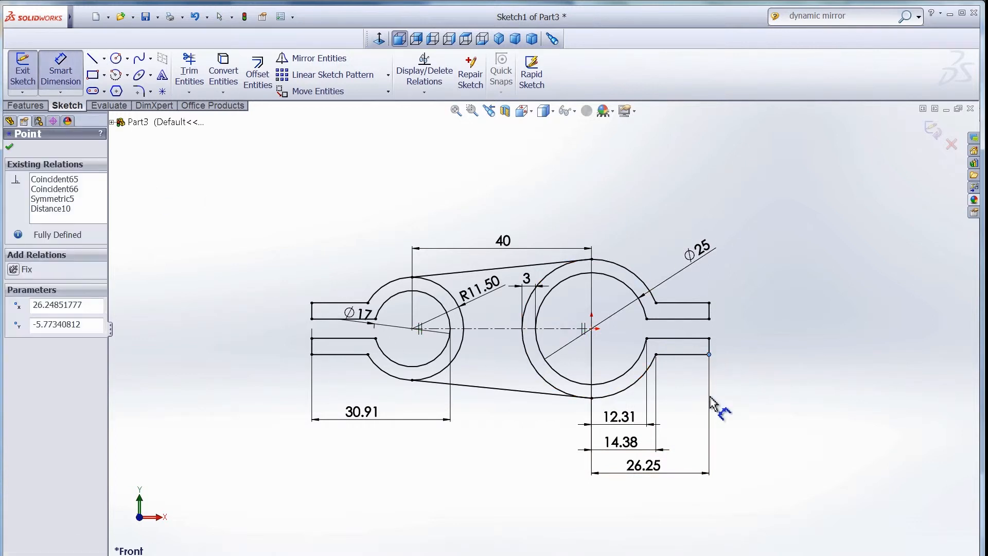
left_click(312, 354)
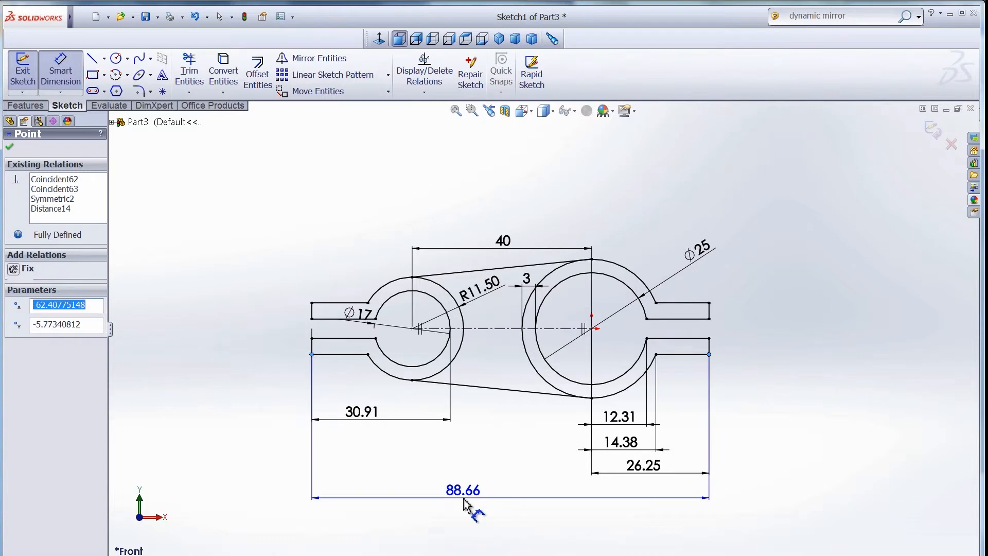
left_click(462, 497)
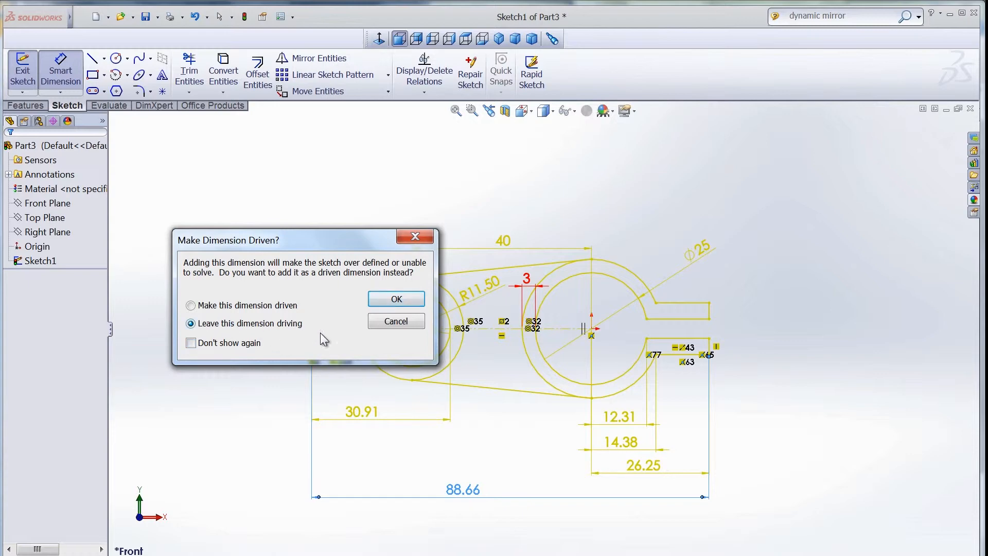
left_click(396, 300)
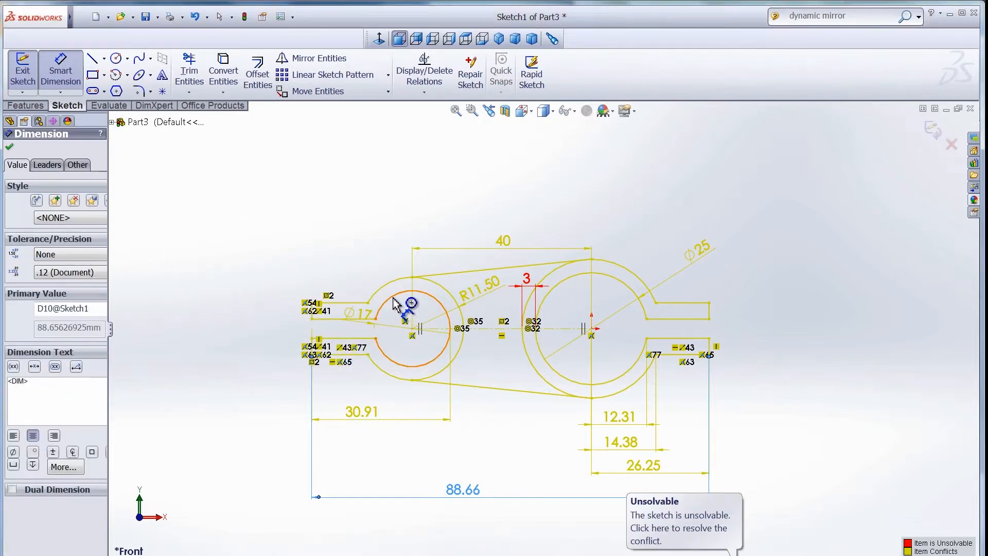
- Diagnose the over-defined sketch with SketchXpert and accept the solution that deletes the overall length dimension
left_click(656, 520)
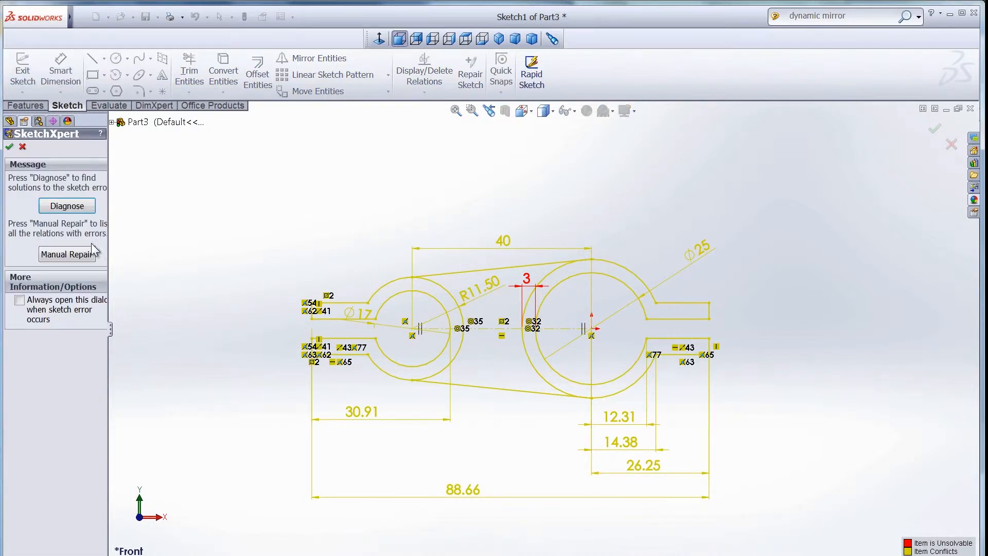
left_click(62, 208)
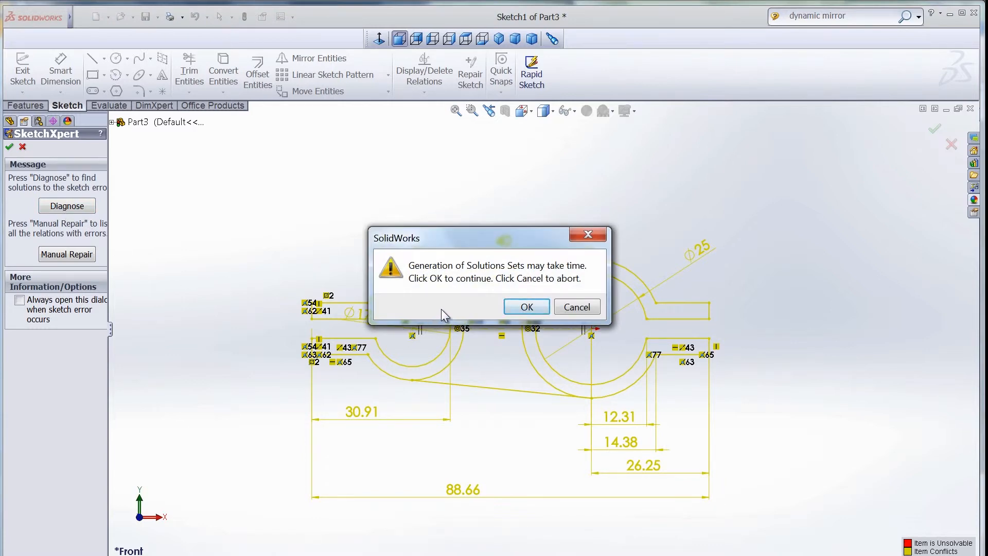
left_click(511, 307)
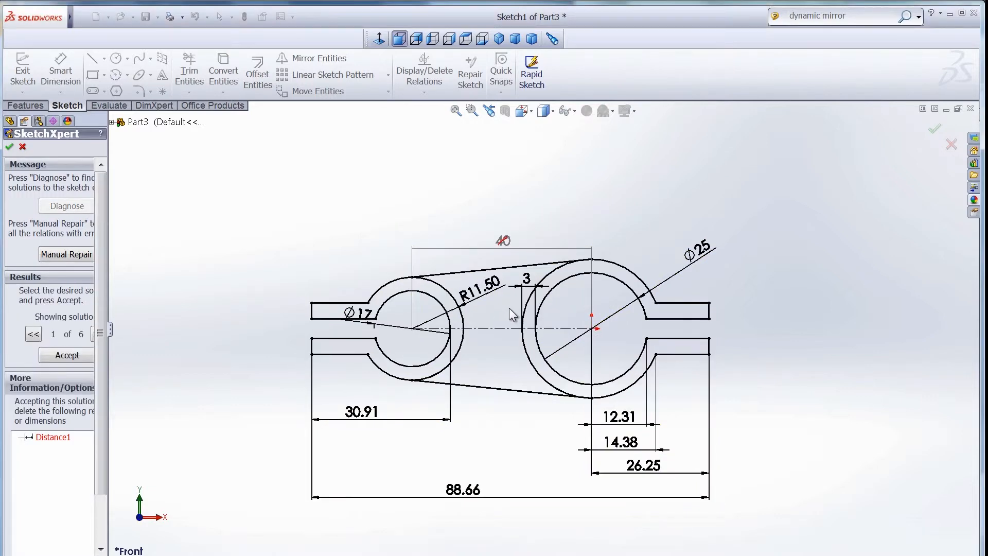
left_click_drag(109, 329, 135, 334)
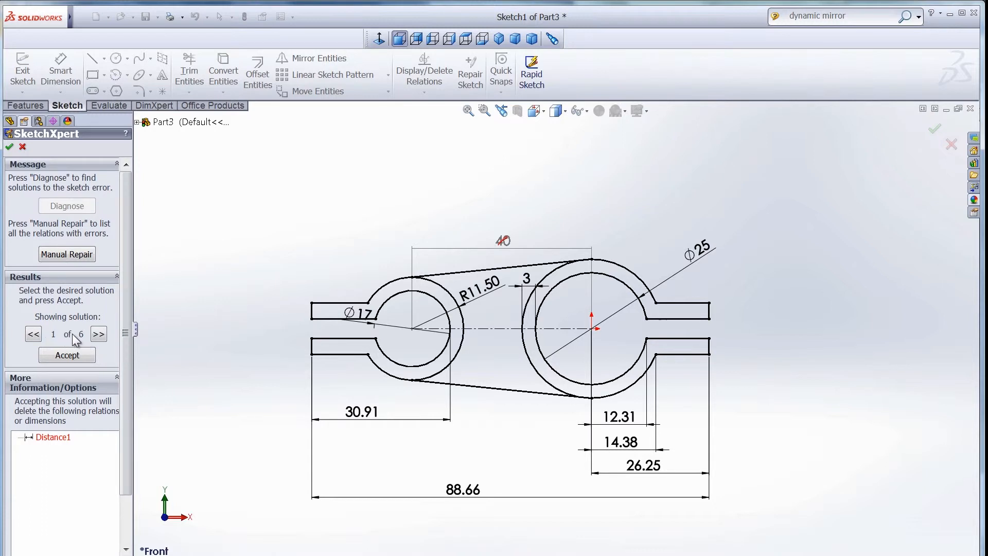
left_click(98, 335)
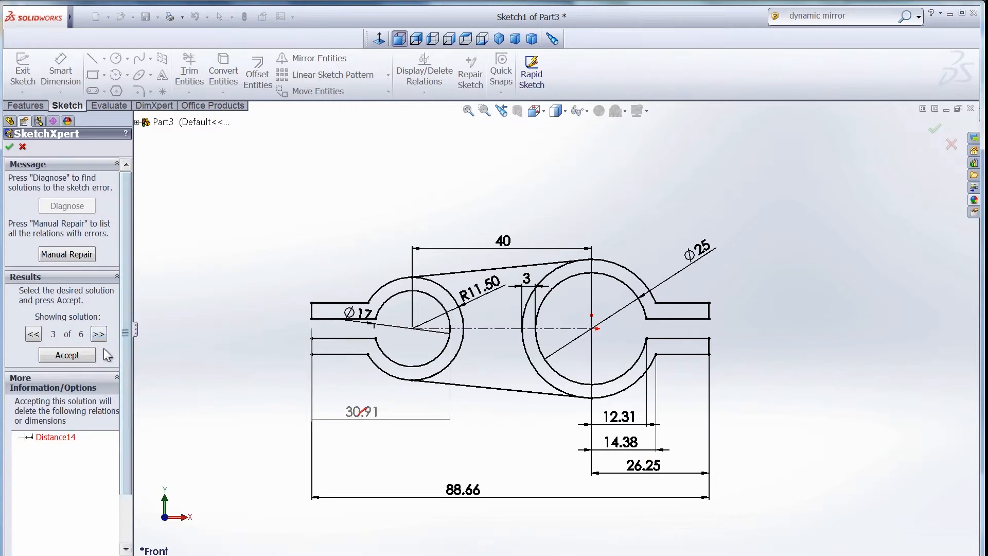
left_click(85, 355)
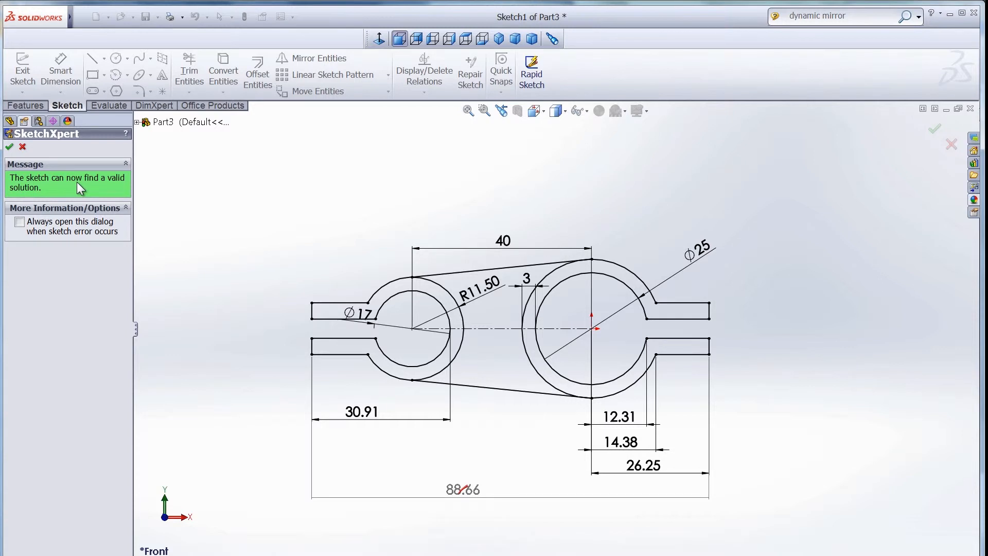
left_click(9, 146)
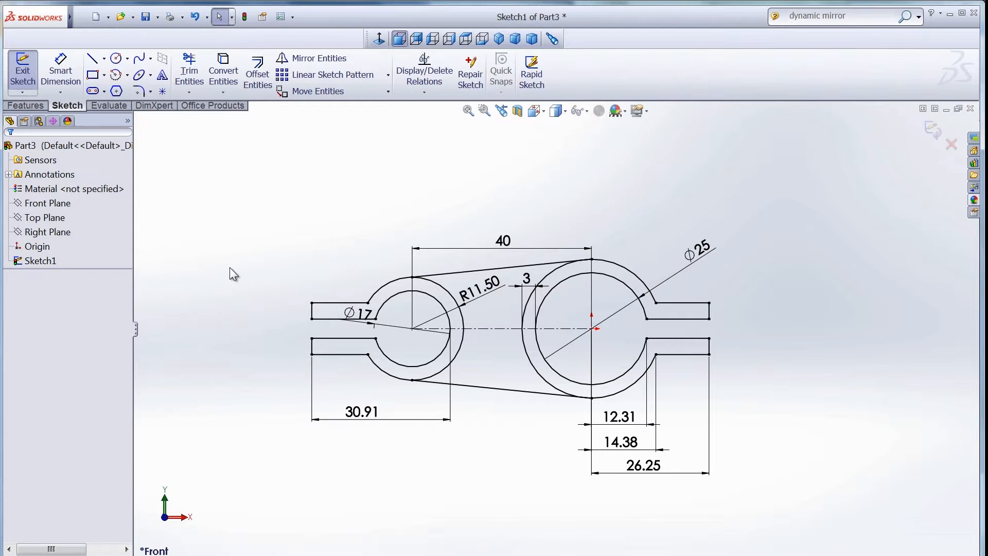
- Show the profile in isometric view, exit the sketch and activate the Contour Select Tool
key("ctrl+7")
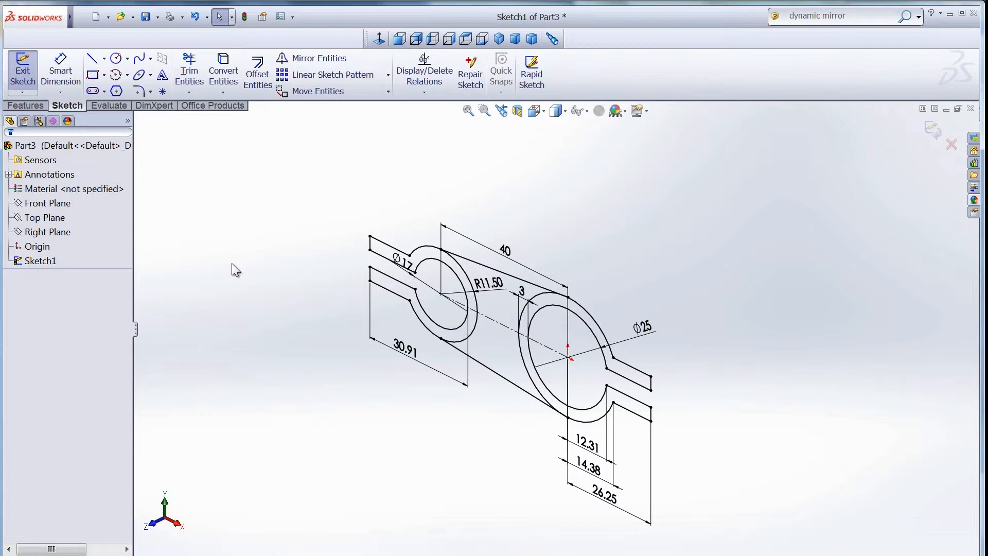
left_click(22, 71)
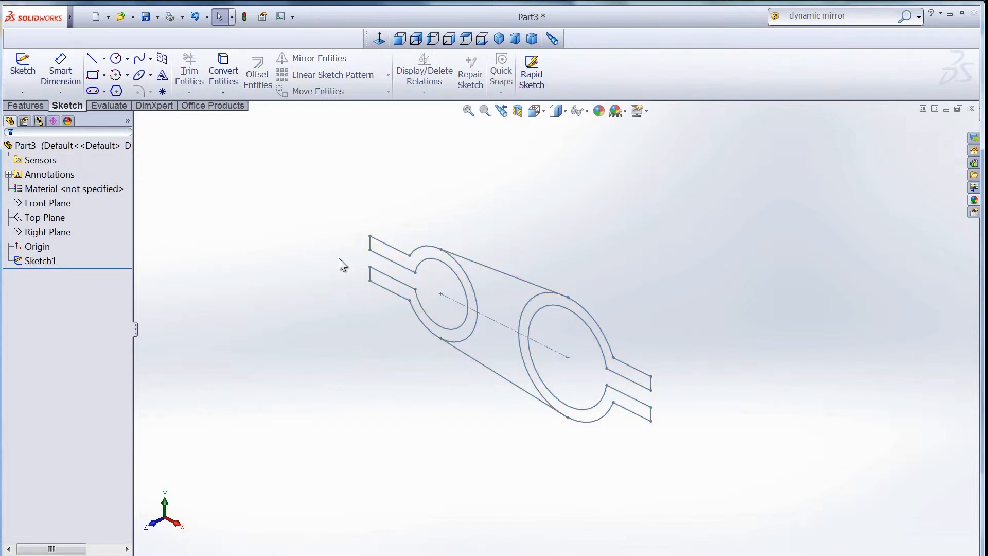
right_click(340, 265)
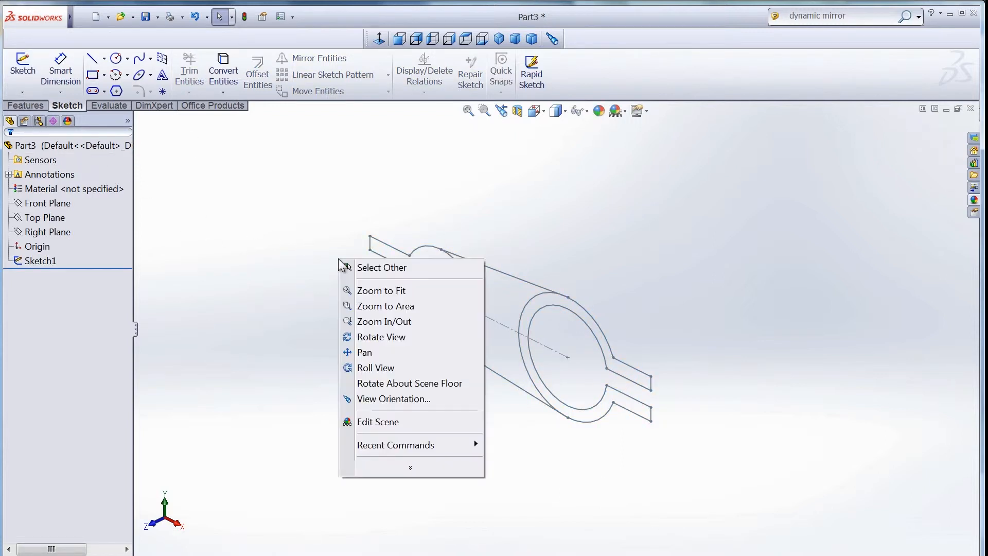
left_click(410, 467)
left_click(387, 484)
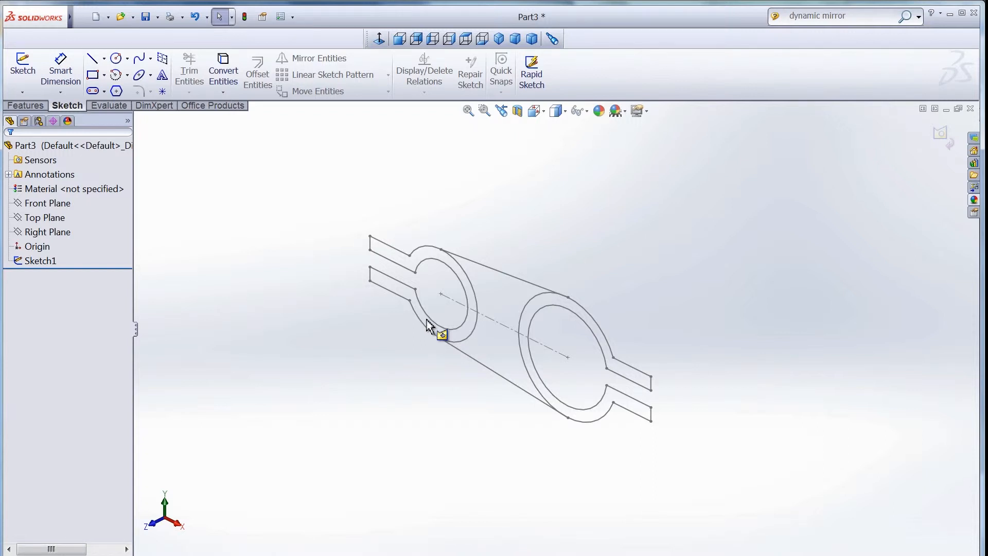
- Extrude both tabbed ring contours forward together and extrude the web contour between them a shorter distance in the same direction
left_click(449, 333)
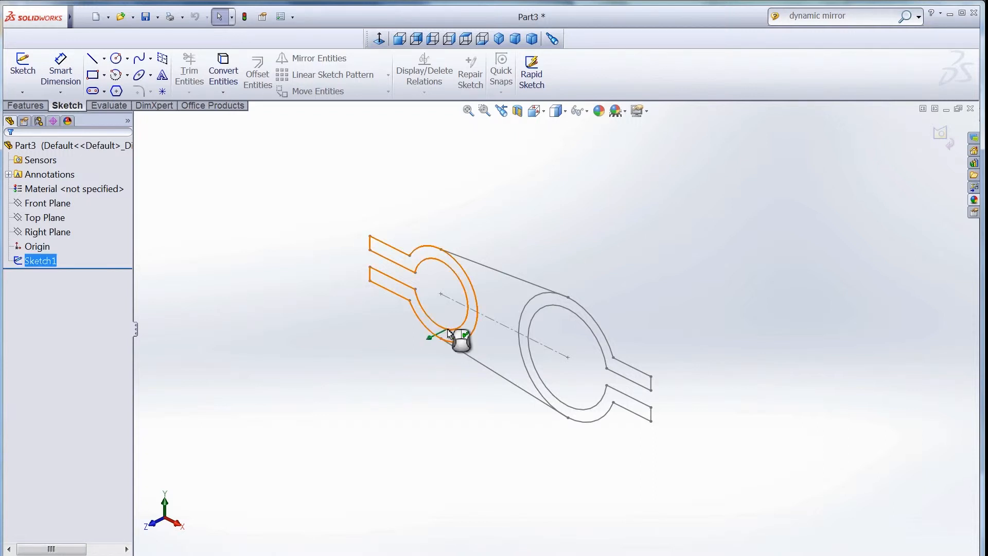
left_click(530, 351, "ctrl")
mouse_move(517, 354)
left_mouse_down()
mouse_move(409, 394)
mouse_move(455, 390)
mouse_move(464, 379)
mouse_move(511, 399)
left_mouse_up()
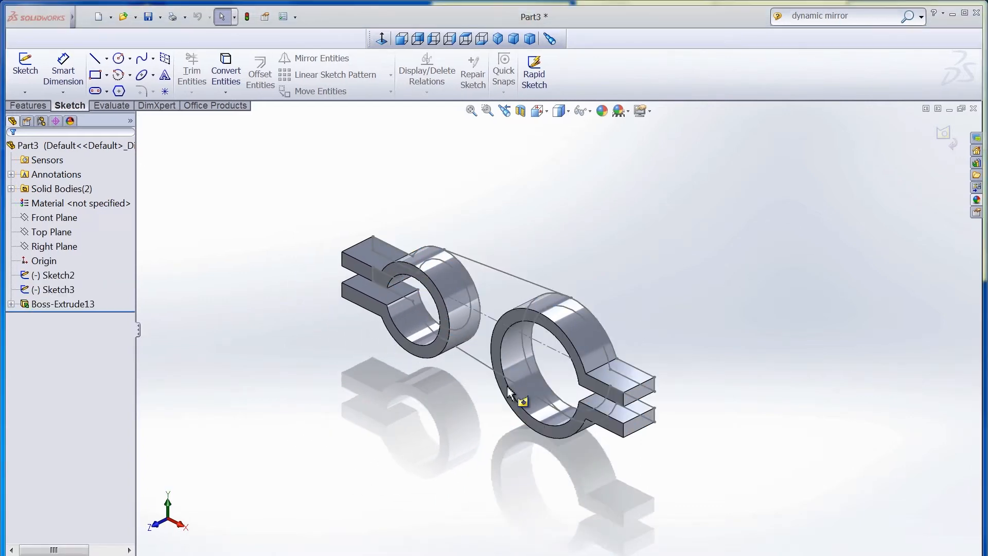
left_click(498, 301)
left_click_drag(479, 304, 460, 315)
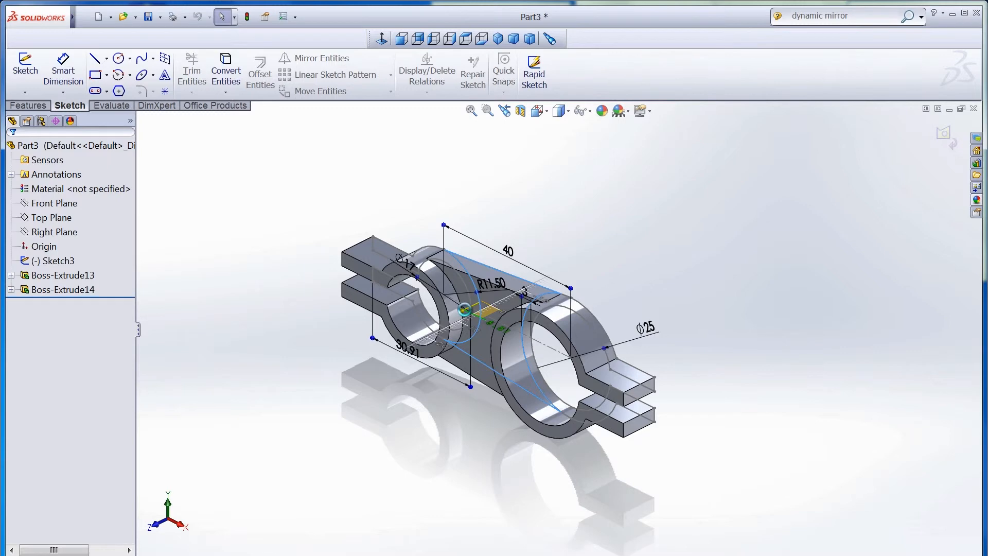
- Extrude both tabbed ring contours together in the opposite direction, starting from the sketch side of the existing bodies
key("Left")
key("Left")
key("Left")
key("Left")
key("Left")
key("Left")
key("Left")
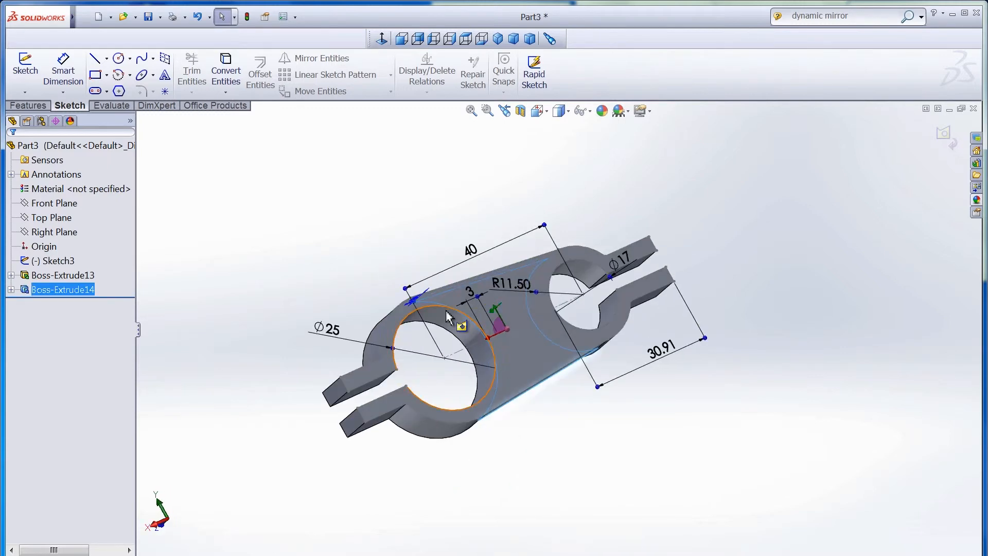
left_click(400, 349)
key("Left")
key("Left")
key("Left")
key("Left")
key("Left")
key("Left")
key("Left")
key("Left")
key("Left")
key("Right")
key("Right")
key("Right")
key("Right")
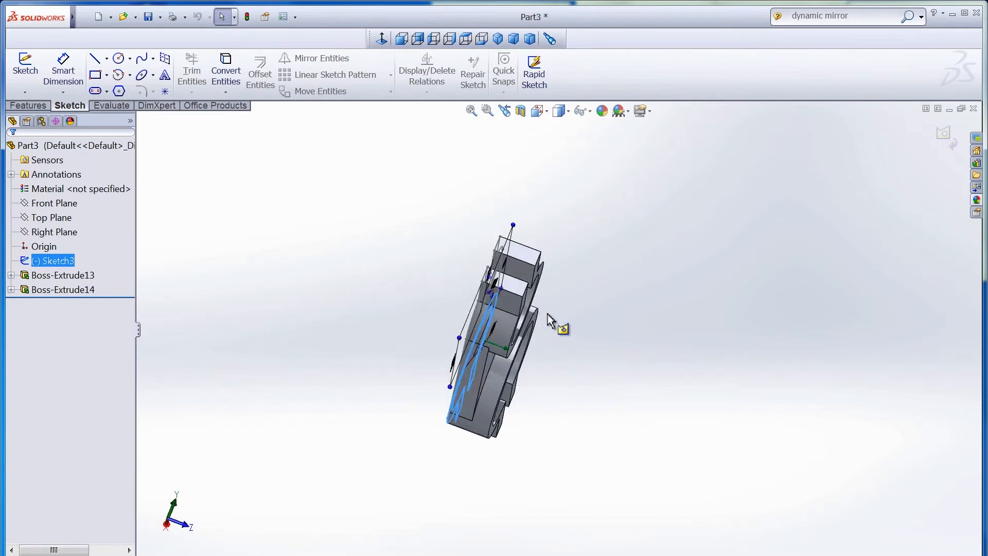
key("Right")
left_click(544, 320, "ctrl")
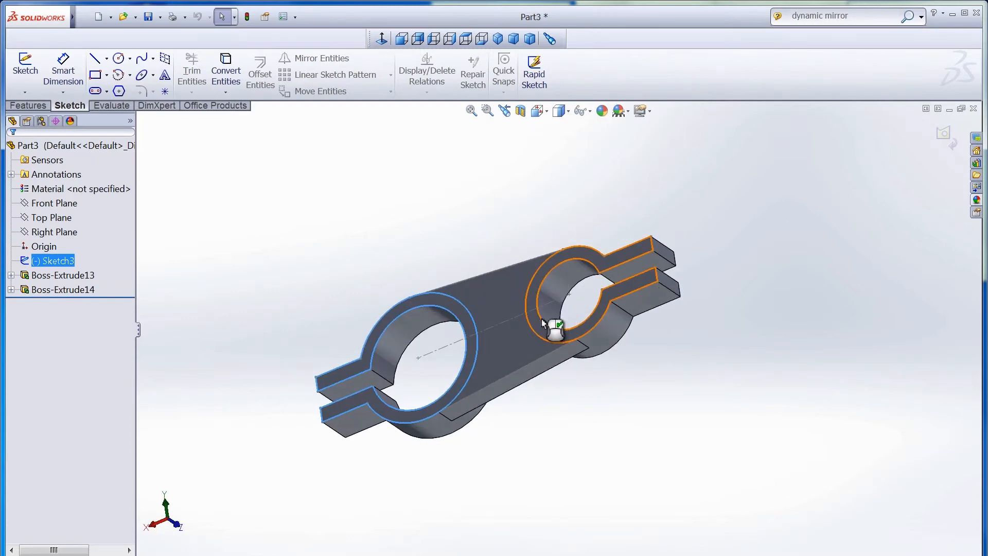
key("Down")
key("Down")
left_click(464, 349, "ctrl")
left_click_drag(488, 344, 424, 346)
key("Down")
key("Down")
key("Down")
key("Down")
left_click(489, 360)
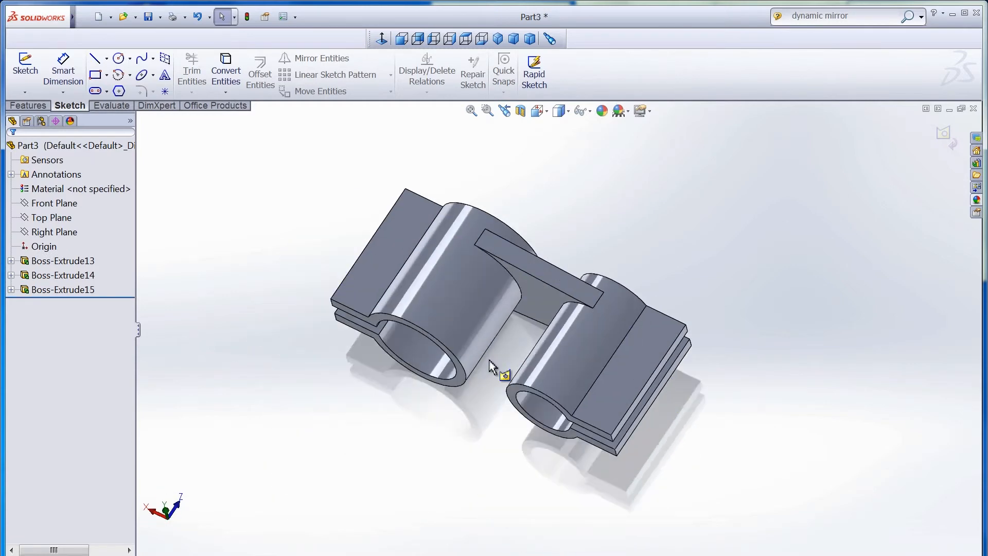
- Start a sketch on the flat web face between the two rings, on the side where it lies nearly level with the ring faces
key("Left")
key("Left")
key("Left")
key("Left")
key("Left")
key("Left")
key("Left")
key("Left")
key("Down")
key("Down")
key("Down")
key("Down")
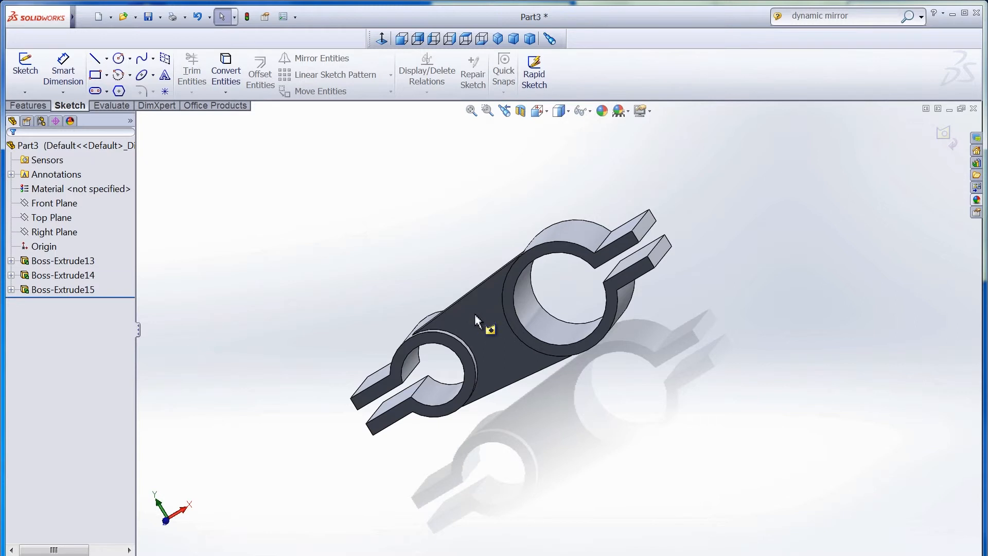
right_click(329, 233)
right_click(480, 336)
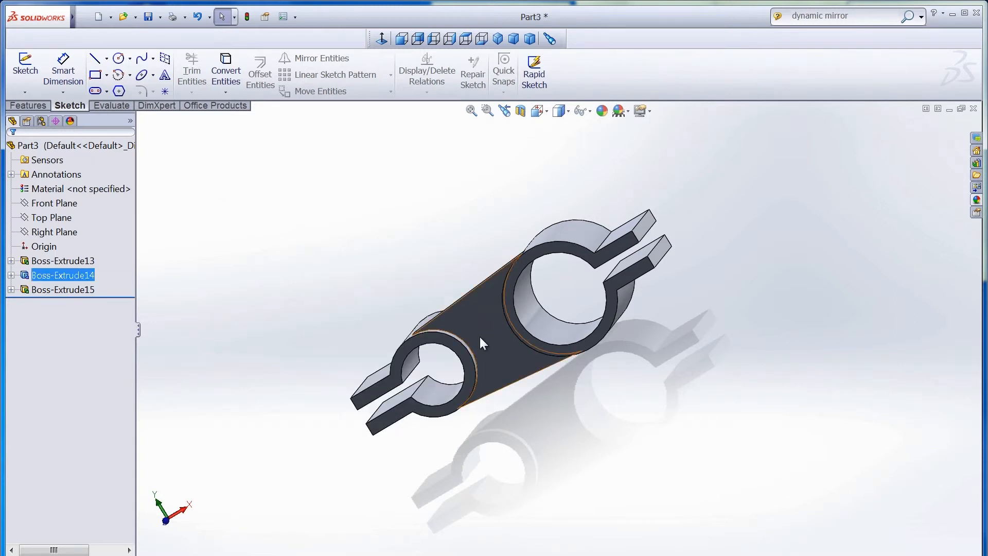
left_click(500, 287)
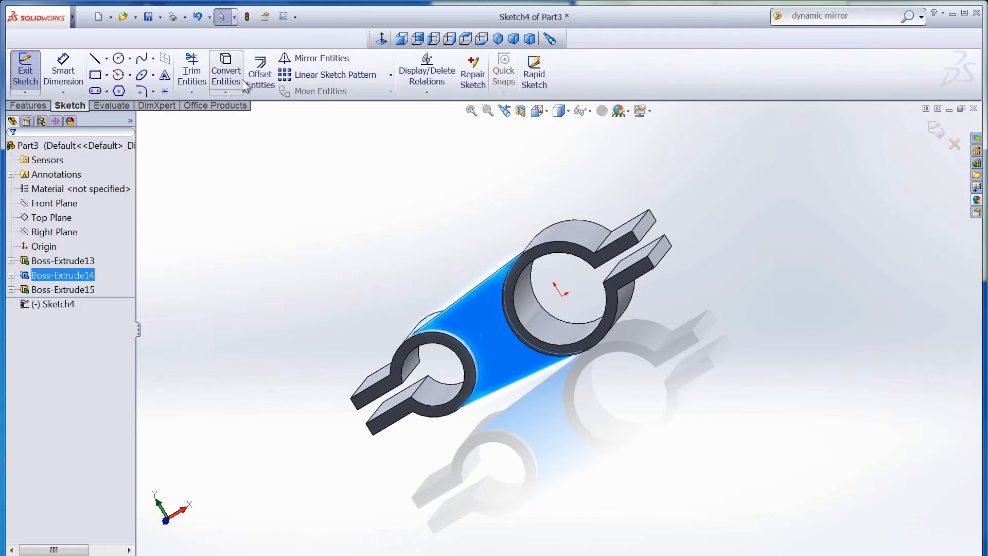
- Offset the web face's outline inward by 3 mm using the reversed direction
left_click(260, 78)
left_click(41, 235)
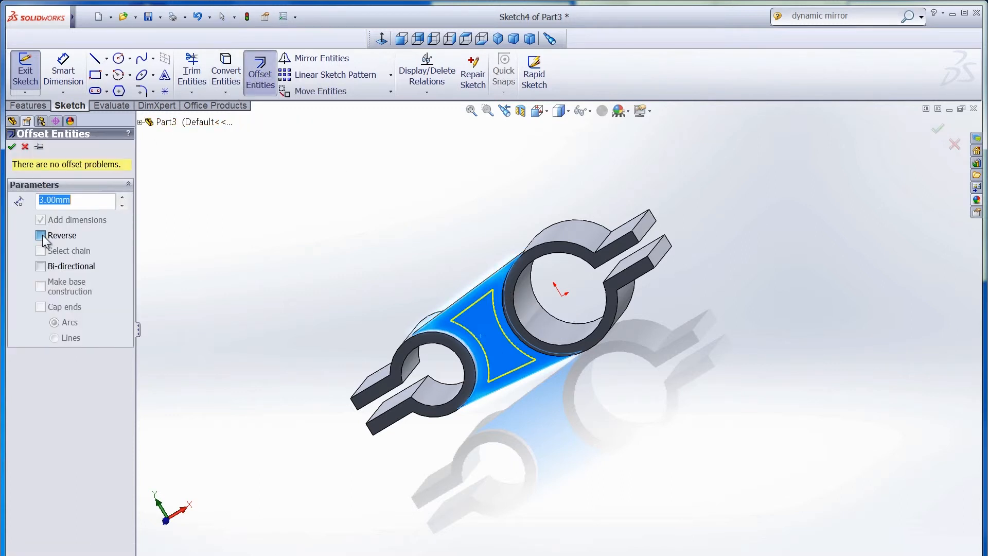
left_click(12, 147)
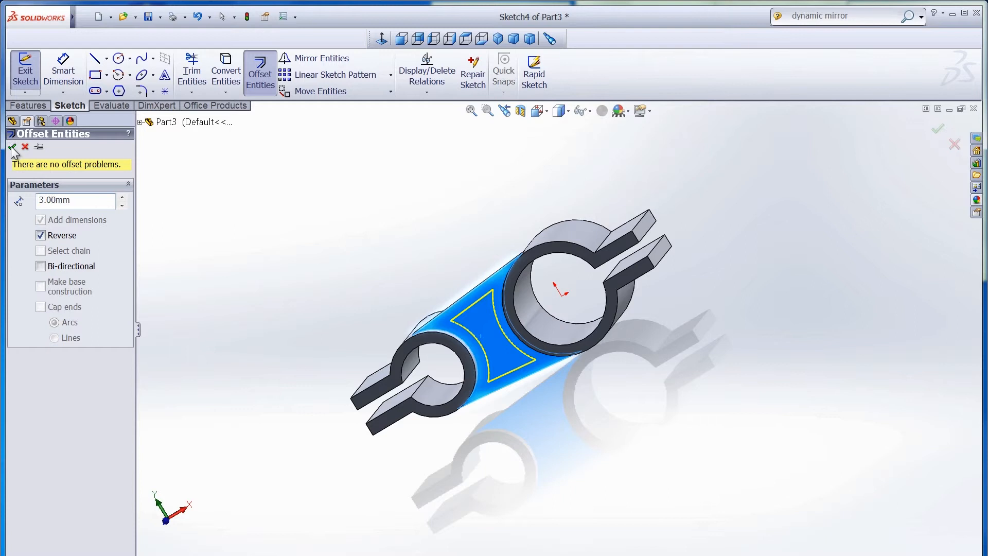
- Fillet all four corners of the offset pocket outline on the web with a 2 mm radius
left_click(139, 93)
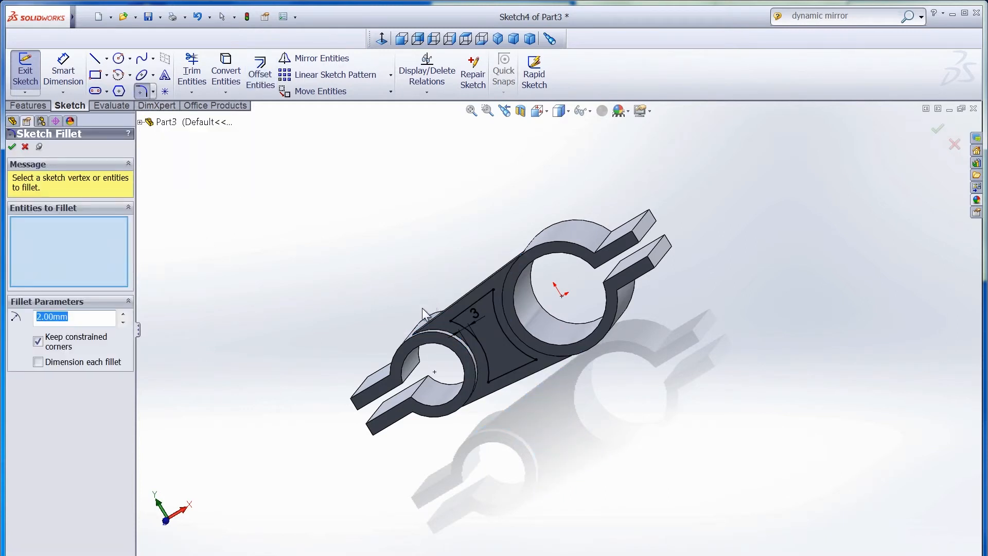
left_click_drag(391, 257, 551, 397)
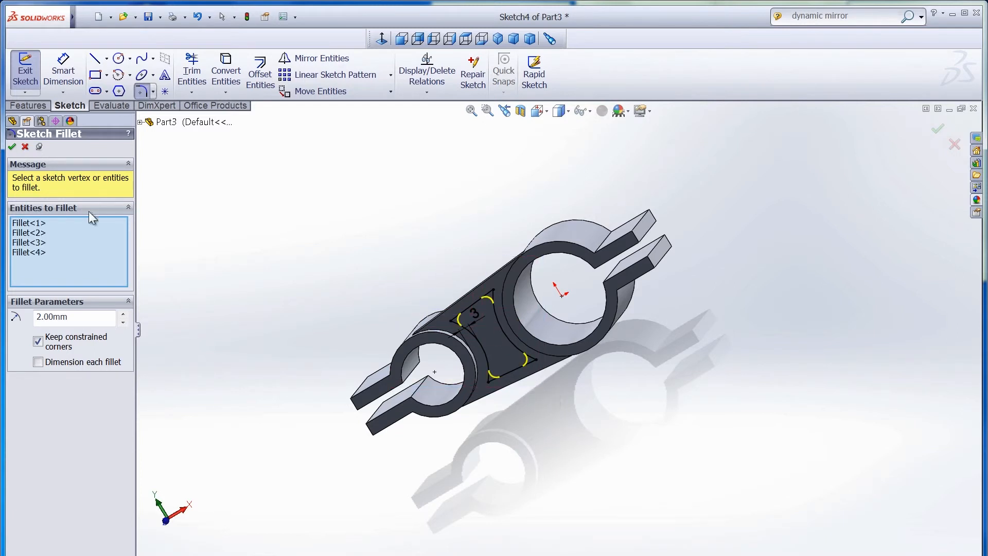
left_click(12, 148)
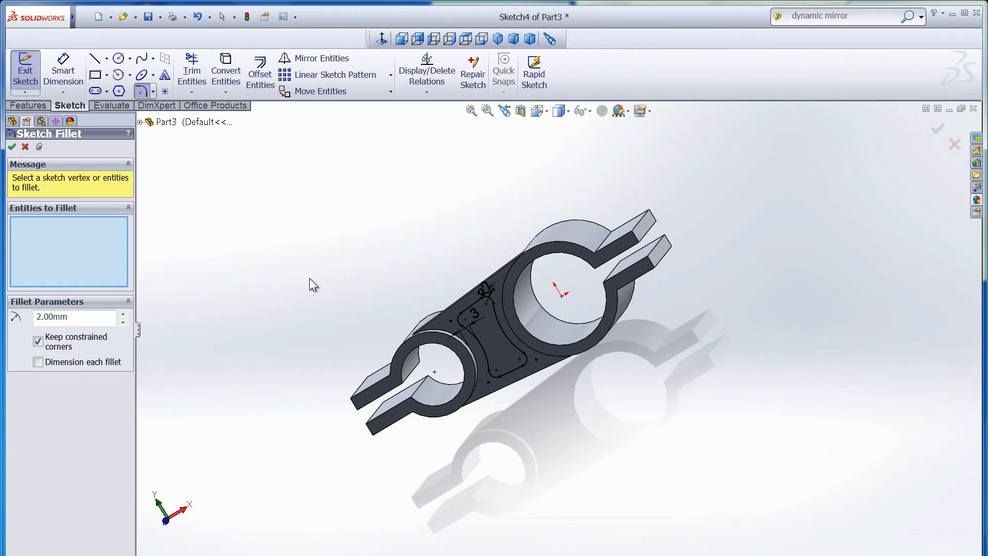
key("Escape")
- Finish the pocket sketch and pull its rounded outline back through the web to cut an opening between the two rings
mouse_move(406, 307)
middle_mouse_down()
mouse_move(449, 313)
mouse_move(503, 271)
mouse_move(505, 321)
mouse_move(494, 308)
middle_mouse_up()
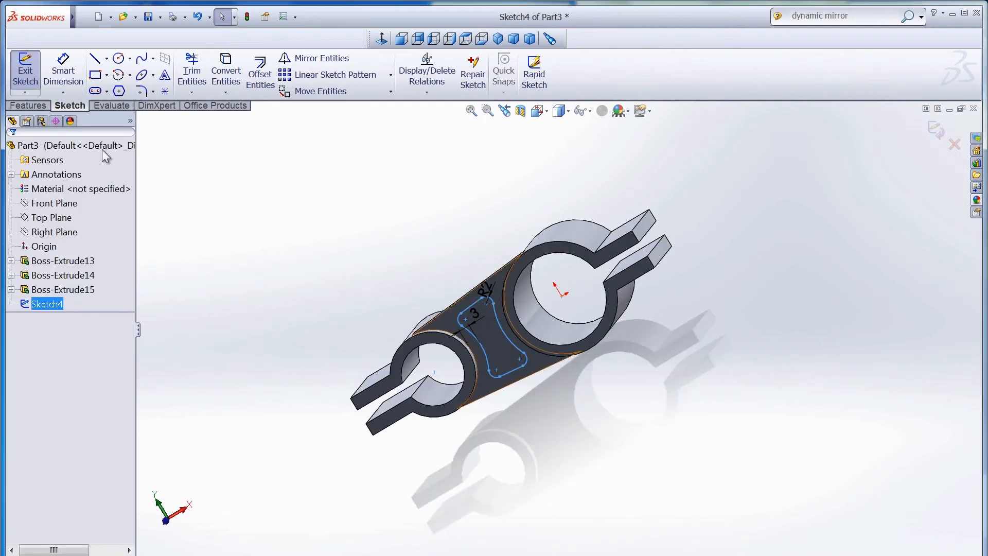
left_click(25, 72)
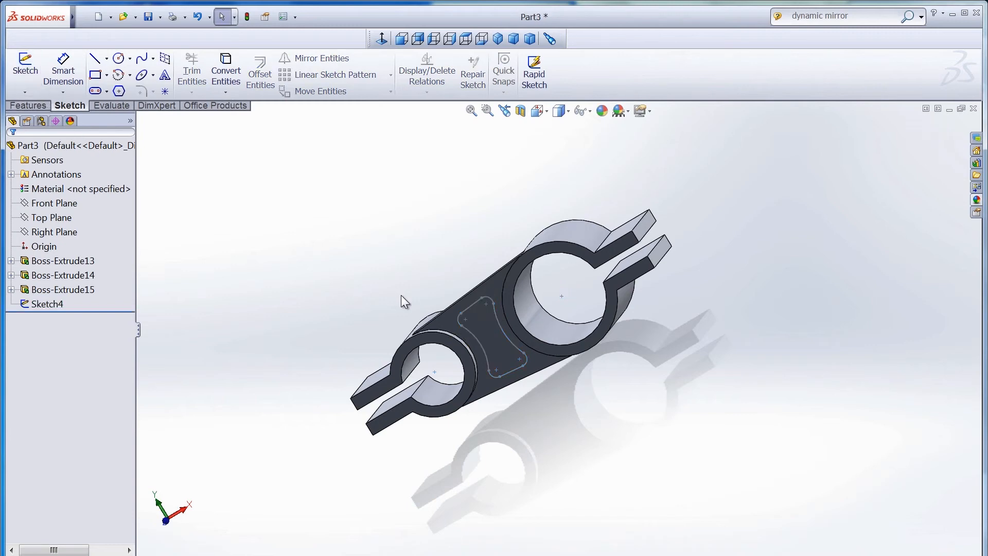
left_click(471, 304)
mouse_move(467, 305)
left_mouse_down()
mouse_move(466, 322)
mouse_move(492, 247)
mouse_move(475, 210)
left_mouse_up()
- Examine the clamp from several angles, checking the rounded opening in the web between the two rings
key("Down")
key("Down")
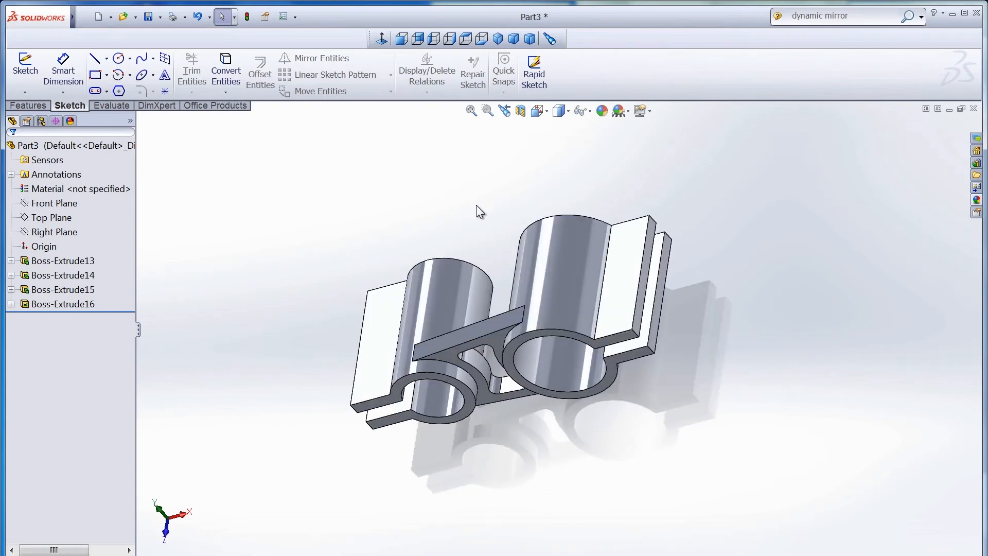
key("Down")
key("Down")
key("Down")
key("Down")
key("Down")
key("Down")
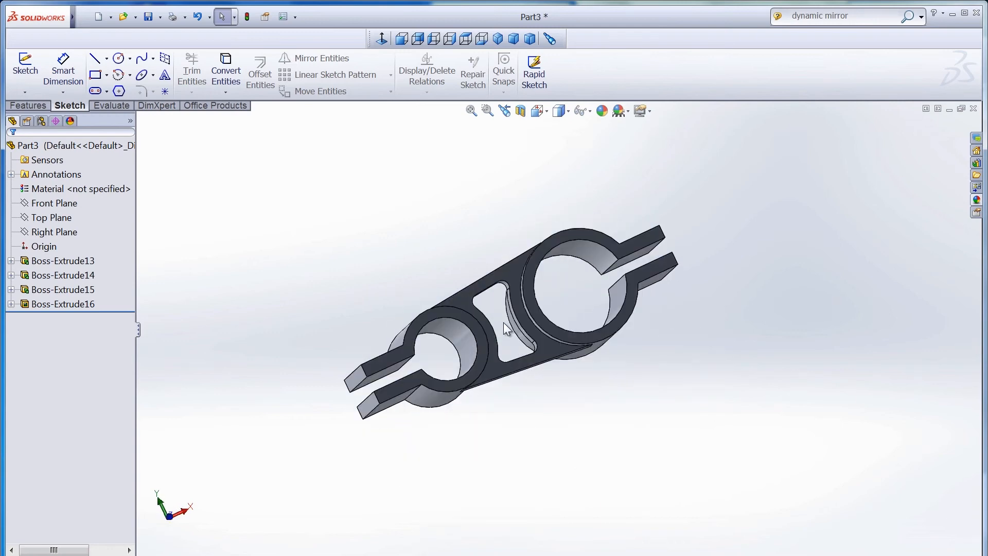
key("Down")
key("Down")
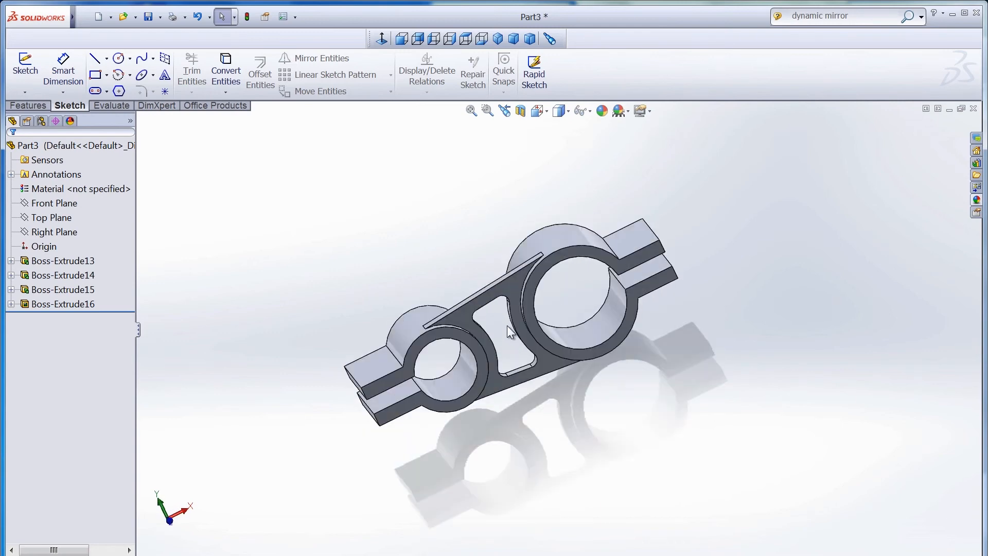
key("Up")
key("Up")
key("Left")
key("Left")
key("Down")
key("Down")
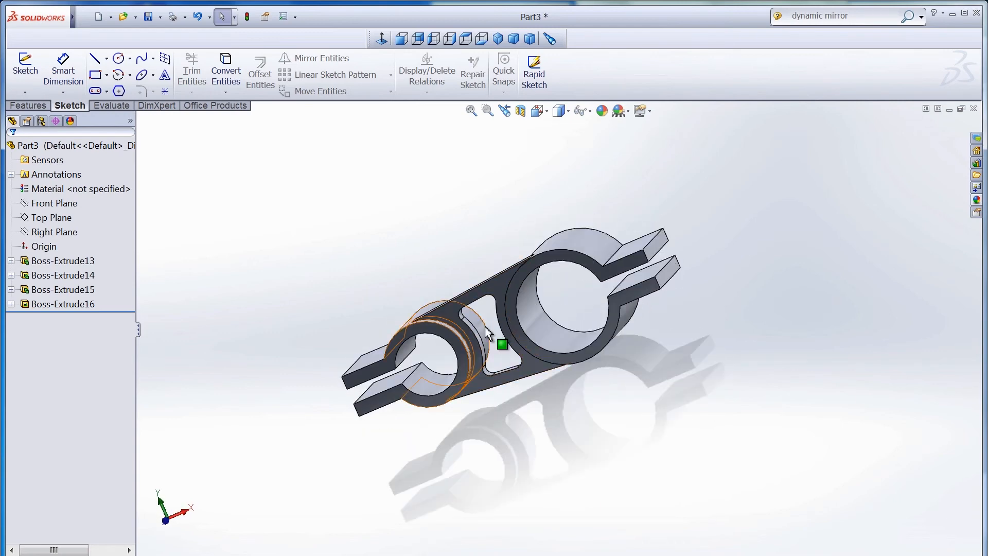
key("Right")
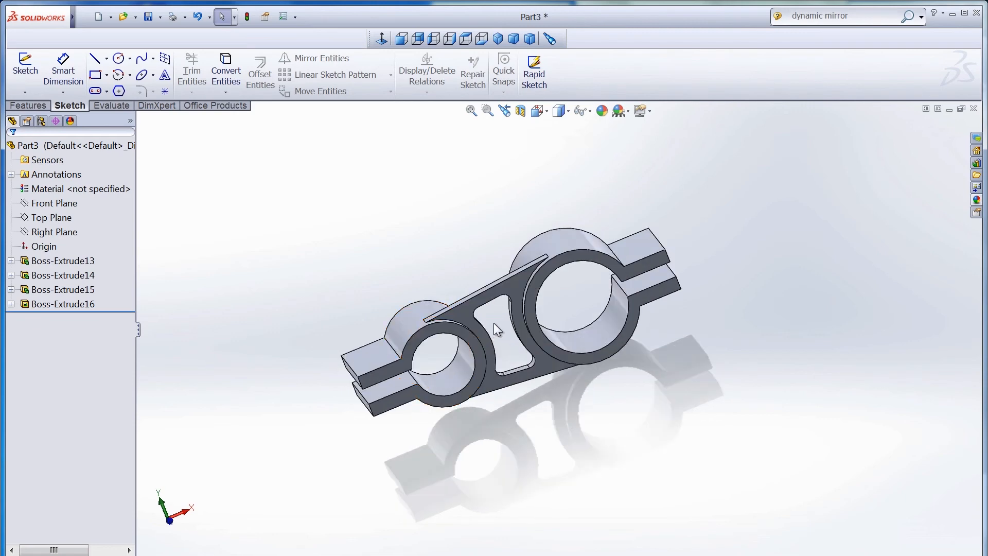